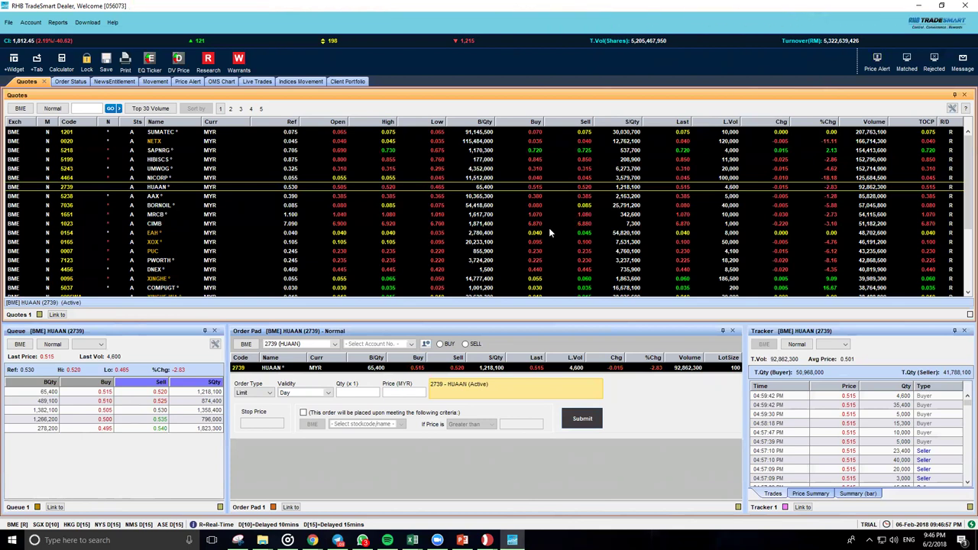
- Select the NETX quote, and switch to the PowerPoint presentation to start the slide show at the futures trading platform slide
{"action": "left_click", "coordinate": [593, 142]}
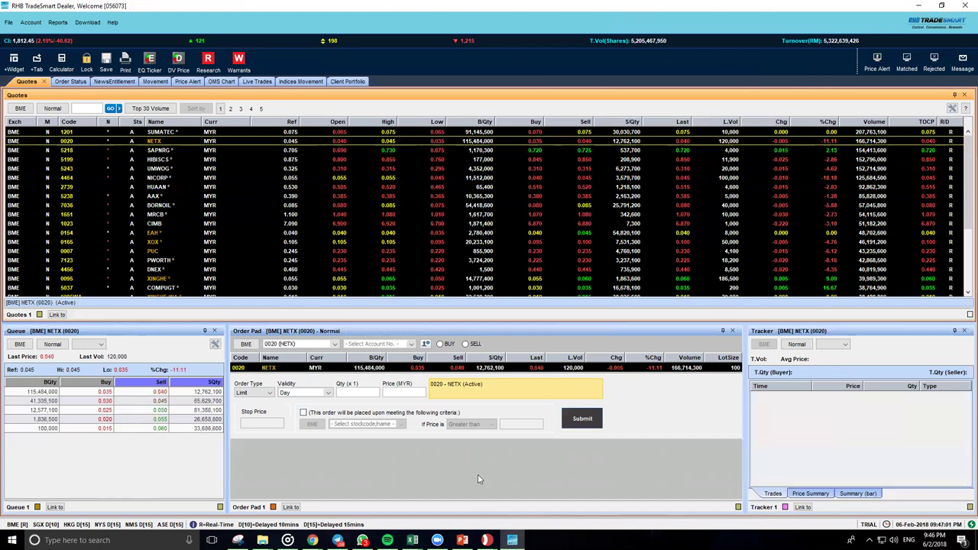
{"action": "mouse_move", "coordinate": [463, 540]}
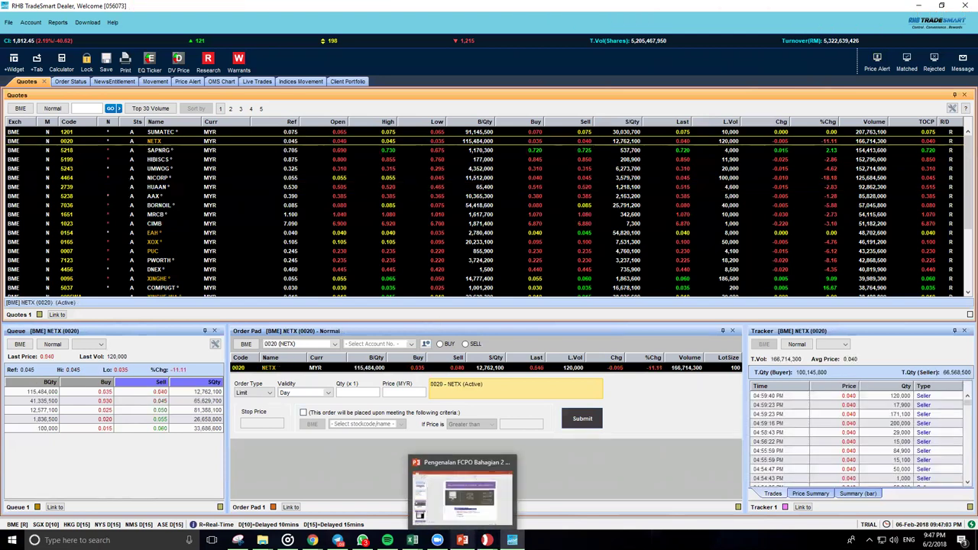
{"action": "left_click", "coordinate": [503, 495]}
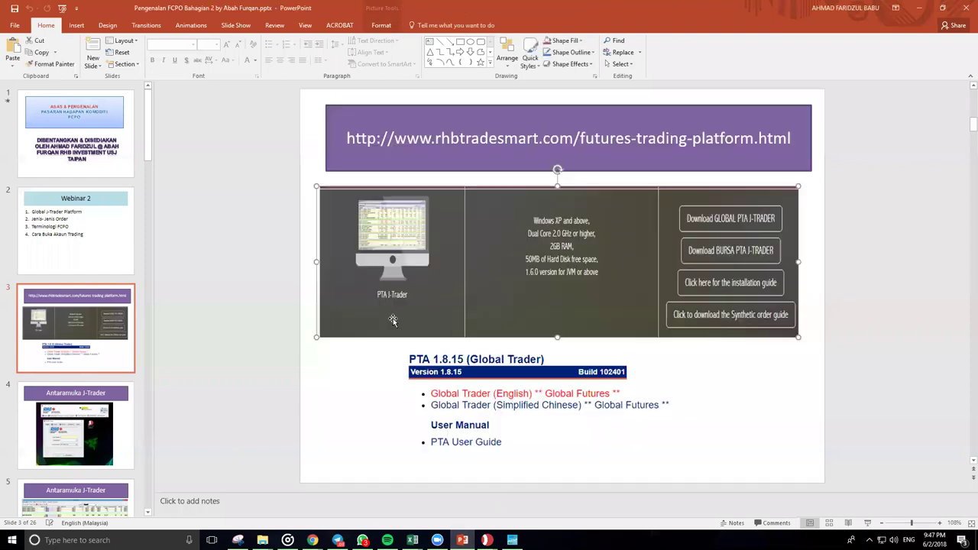
{"action": "left_click", "coordinate": [393, 318]}
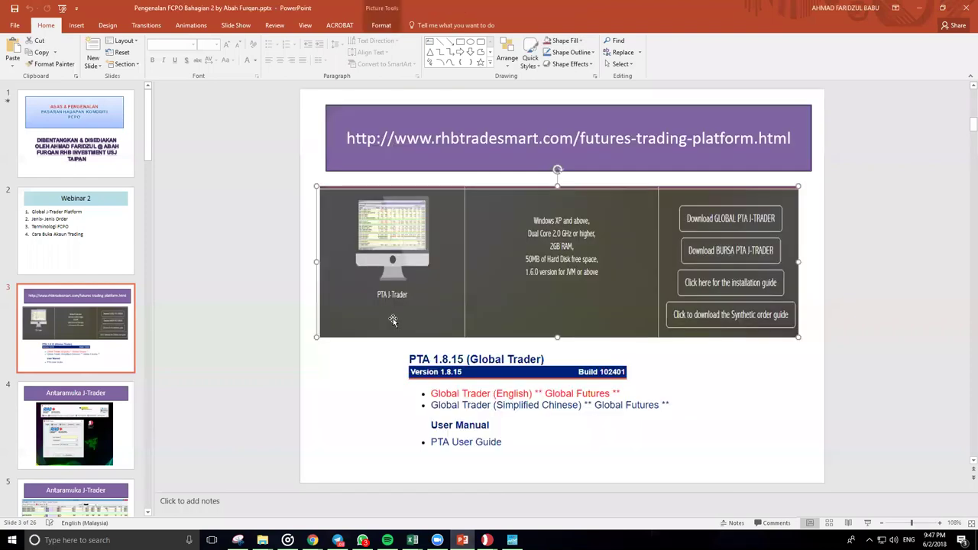
{"action": "left_click", "coordinate": [867, 523]}
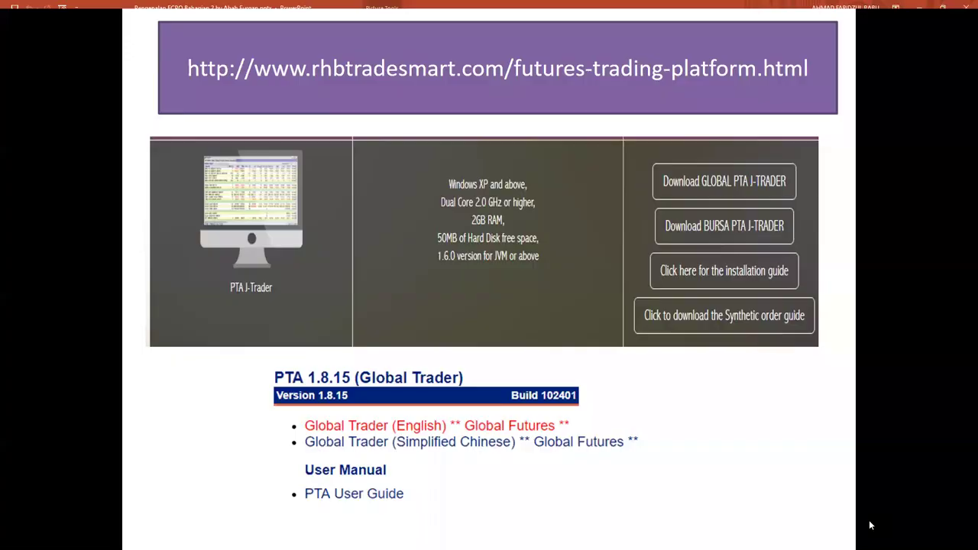
- Page through the Antaramuka J-Trader slides, return to the login screen slide, and leave the slide show
{"action": "left_click", "coordinate": [724, 384]}
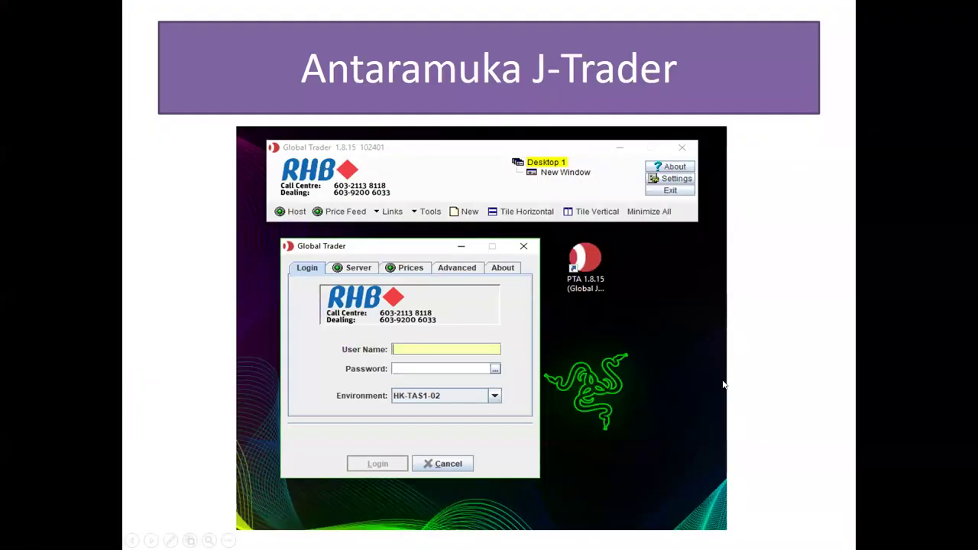
{"action": "left_click", "coordinate": [524, 319]}
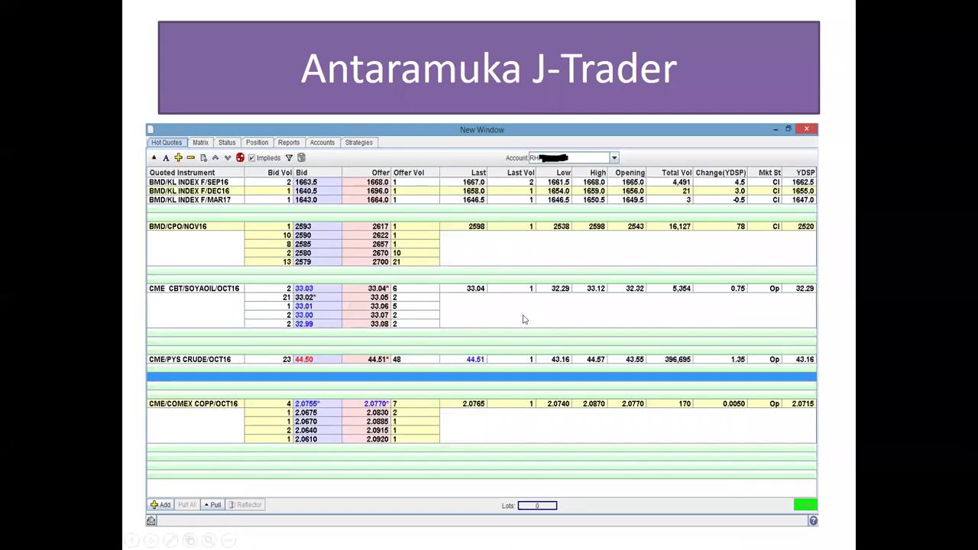
{"action": "left_click", "coordinate": [524, 319]}
{"action": "scroll", "coordinate": [526, 314], "scroll_direction": "up", "scroll_amount": 2}
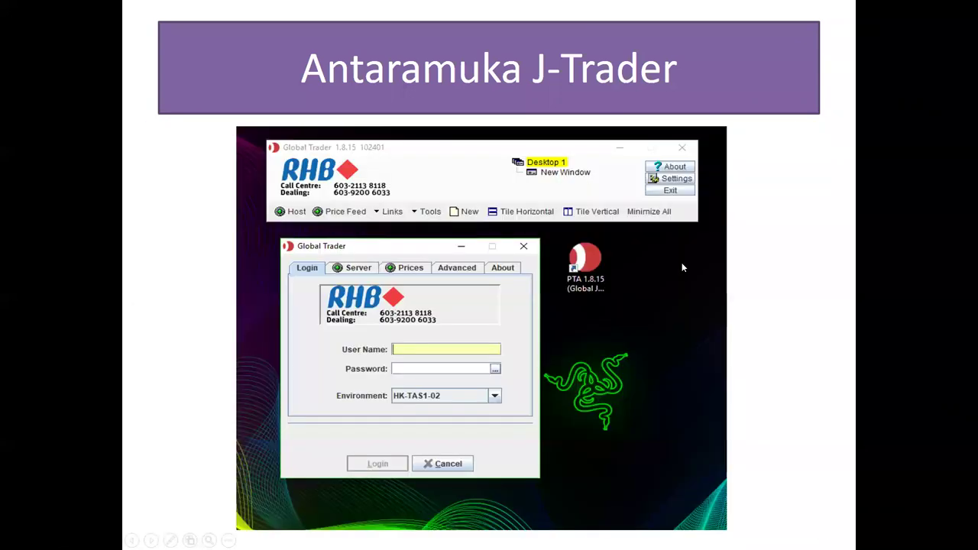
{"action": "key", "text": "Escape"}
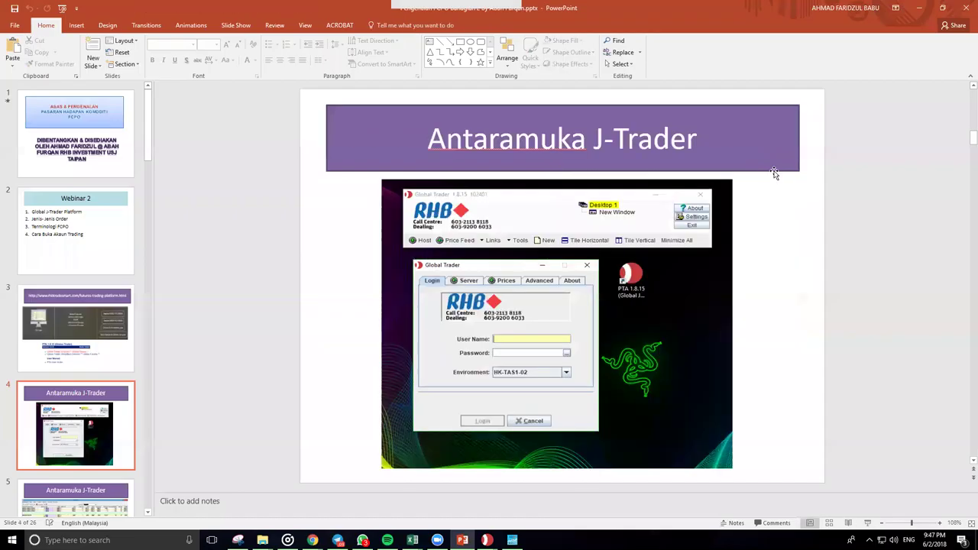
- Minimize the PowerPoint and RHB TradeSmart Dealer windows to reach the Global Trader login dialog on the desktop
{"action": "left_click", "coordinate": [915, 7]}
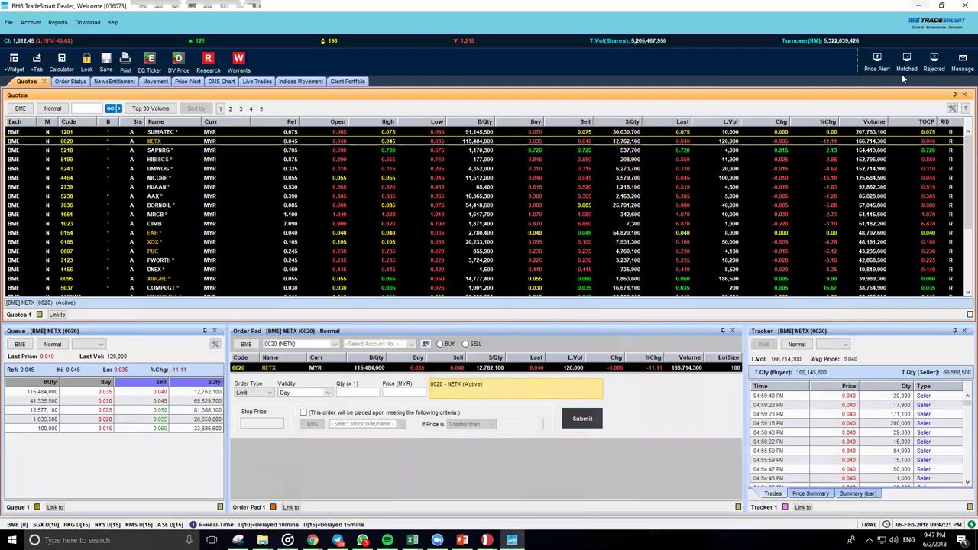
{"action": "left_click", "coordinate": [923, 4]}
{"action": "left_click", "coordinate": [918, 6]}
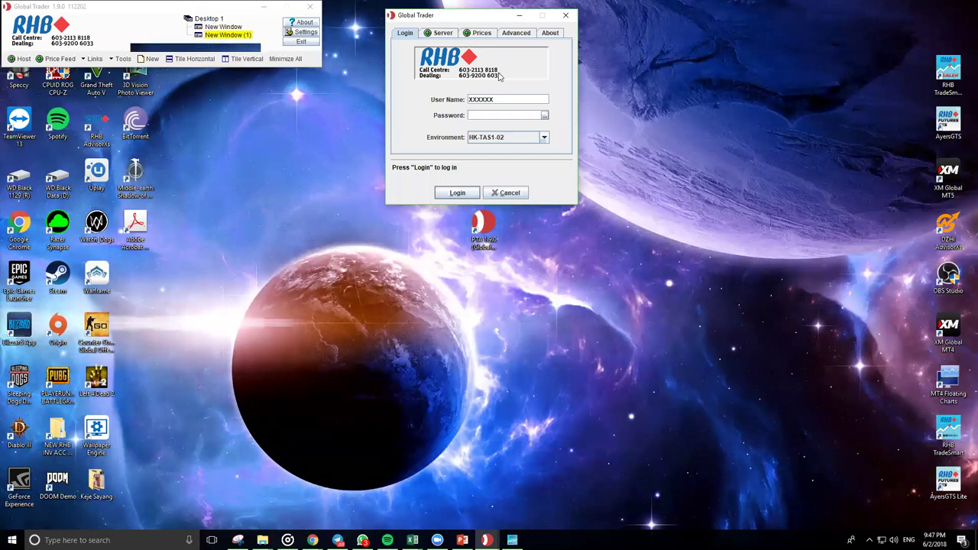
- Reposition the Global Trader login dialog in the open desktop area beside the PTA 1.9.0 shortcut
{"action": "left_click_drag", "start_coordinate": [458, 15], "coordinate": [734, 18]}
{"action": "left_click_drag", "start_coordinate": [483, 223], "coordinate": [445, 188]}
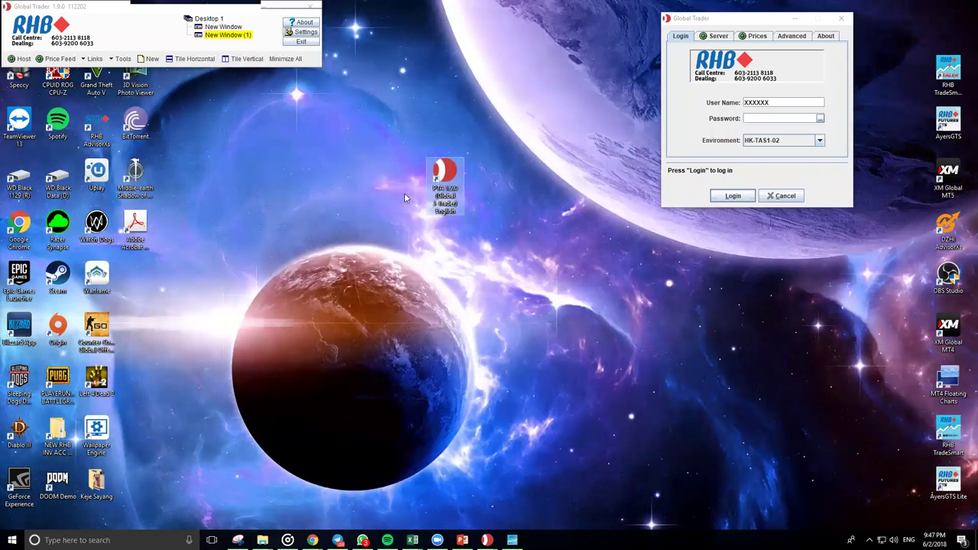
{"action": "left_click_drag", "start_coordinate": [449, 183], "coordinate": [487, 236]}
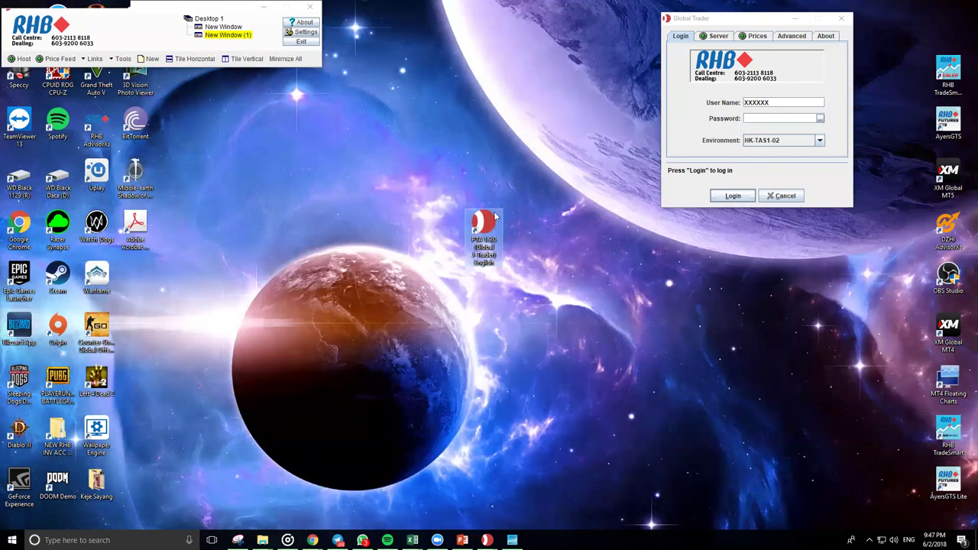
{"action": "left_click", "coordinate": [761, 19]}
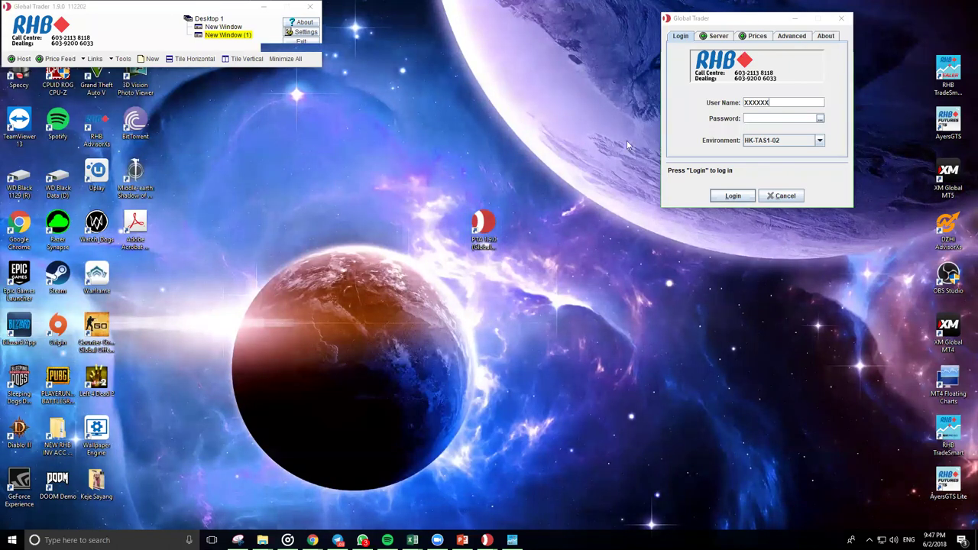
{"action": "left_click_drag", "start_coordinate": [626, 139], "coordinate": [628, 142]}
{"action": "left_click_drag", "start_coordinate": [650, 226], "coordinate": [596, 229]}
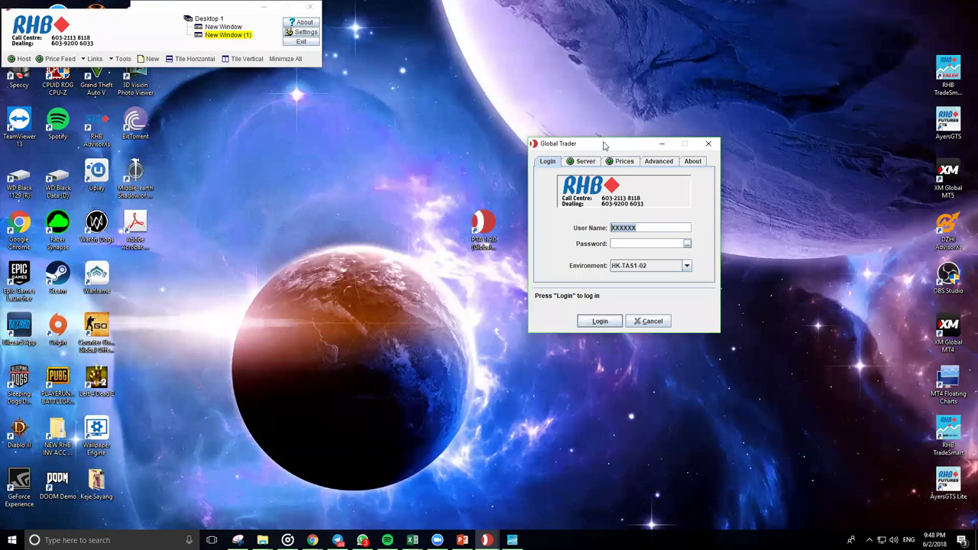
{"action": "left_click_drag", "start_coordinate": [604, 145], "coordinate": [595, 130]}
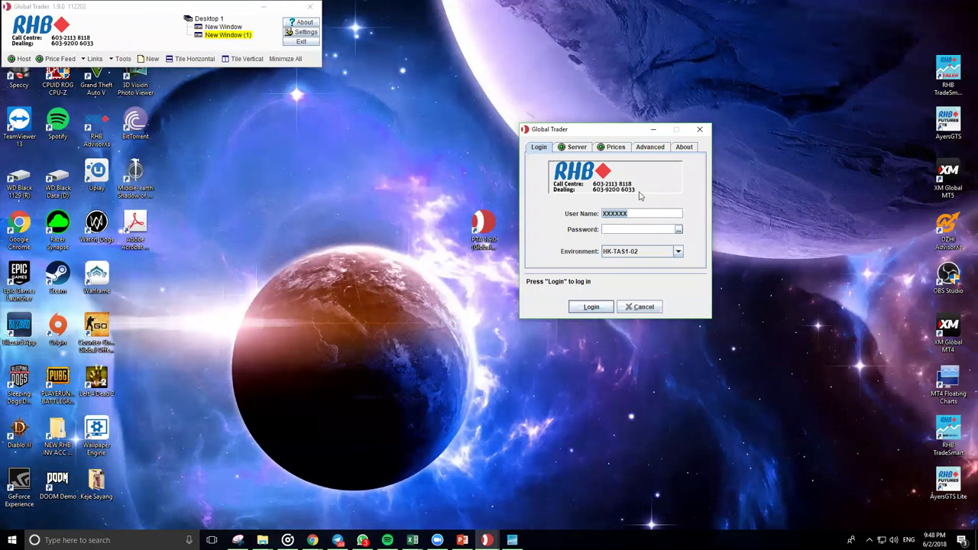
- Review the login dialog's password-change fields and advanced trade settings, and cancel the dialog without logging in
{"action": "left_click", "coordinate": [628, 227]}
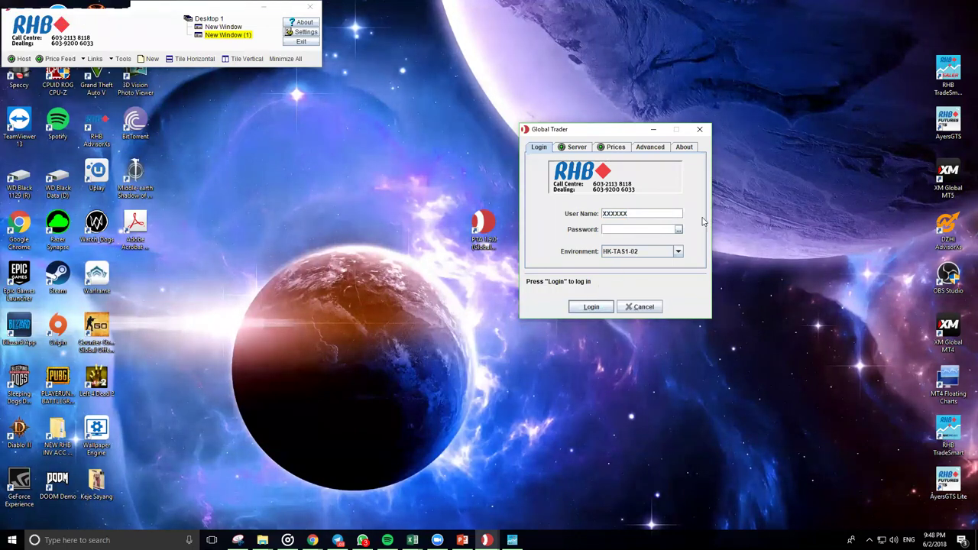
{"action": "left_click", "coordinate": [678, 230]}
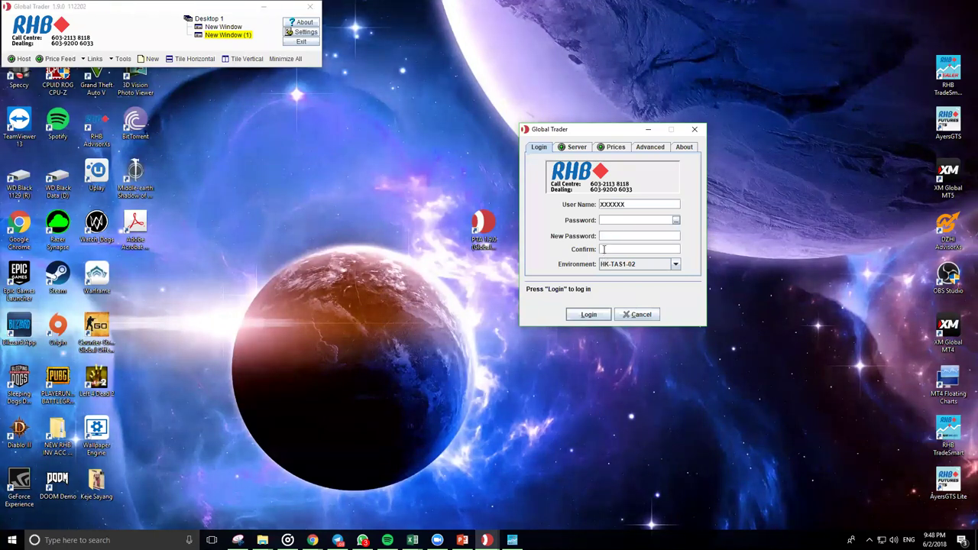
{"action": "left_click", "coordinate": [651, 148]}
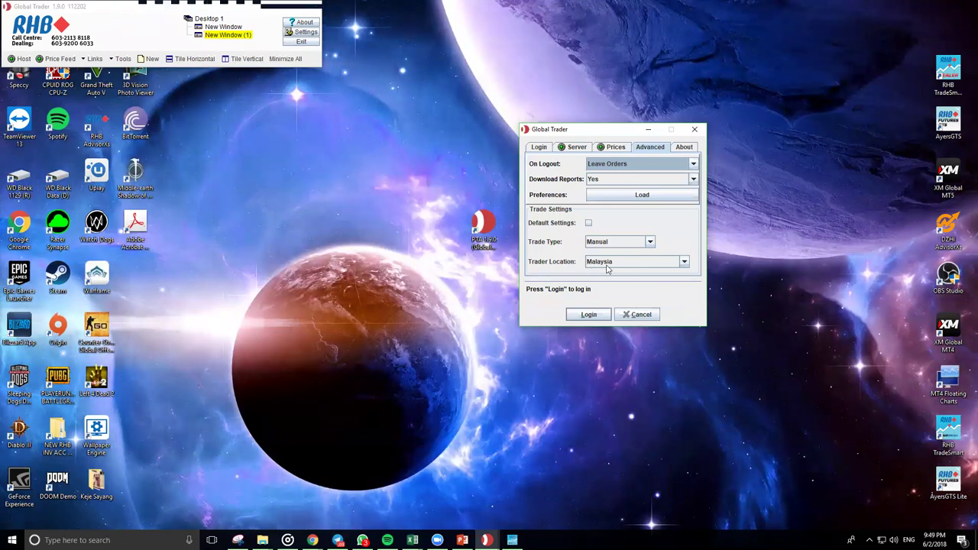
{"action": "left_click", "coordinate": [539, 147]}
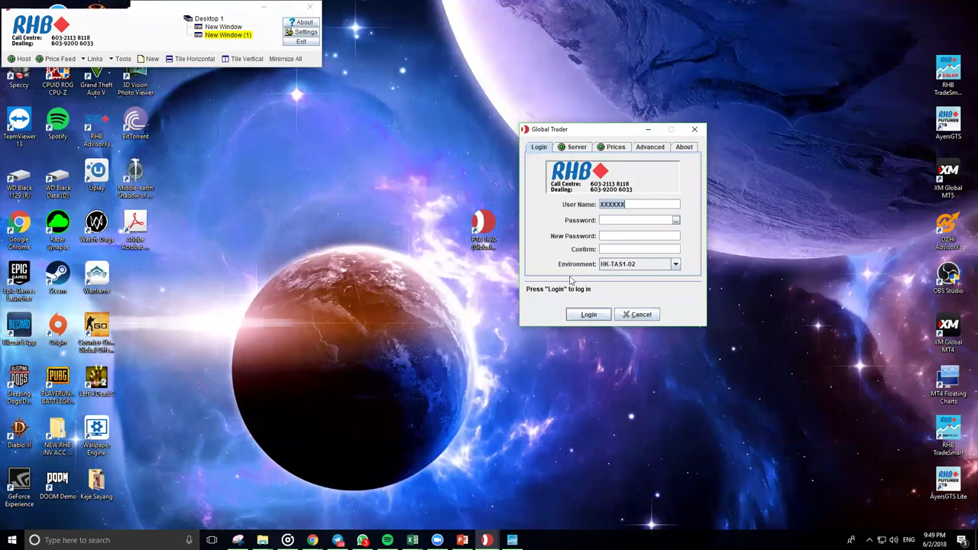
{"action": "left_click", "coordinate": [639, 315]}
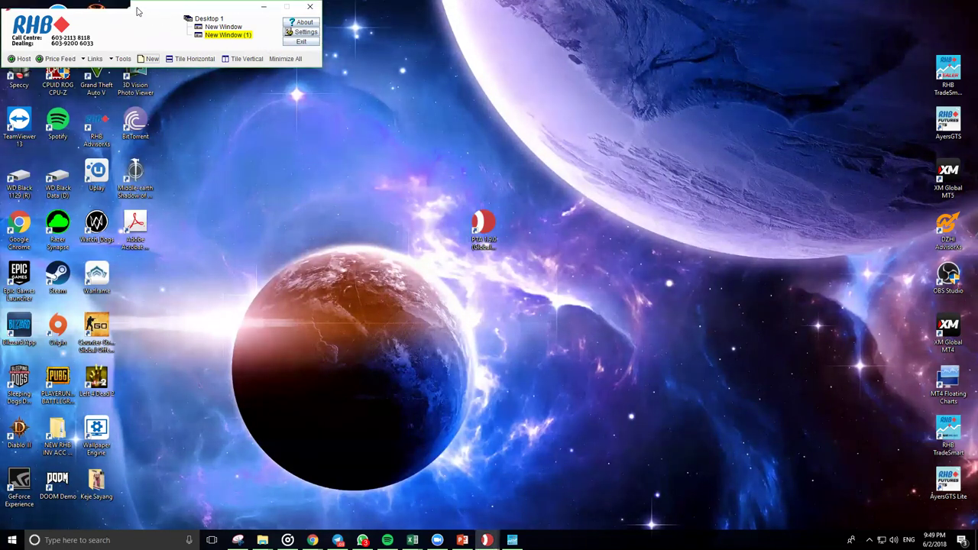
- Move the Global Trader main window into open space, review the Position settings, and close Settings without applying changes
{"action": "left_click_drag", "start_coordinate": [131, 17], "coordinate": [482, 81]}
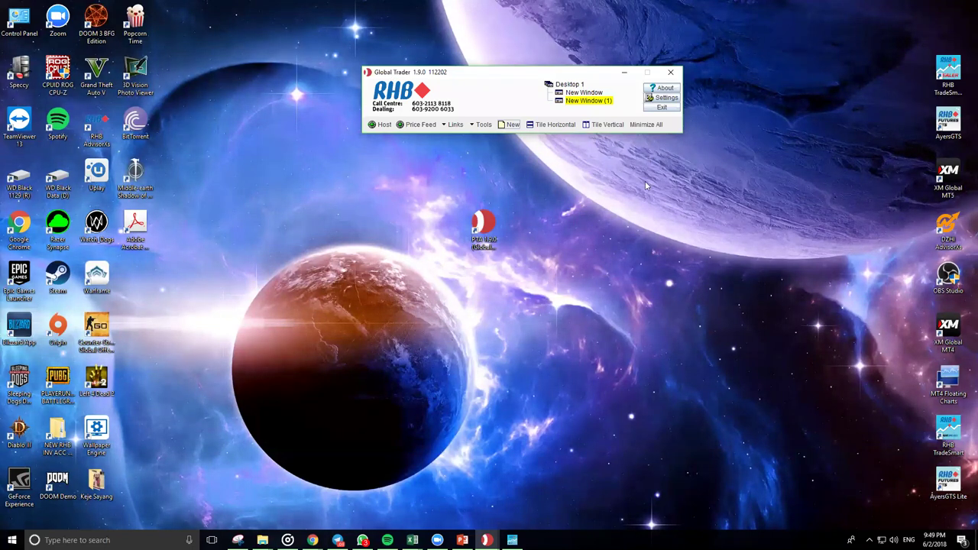
{"action": "left_click", "coordinate": [658, 97]}
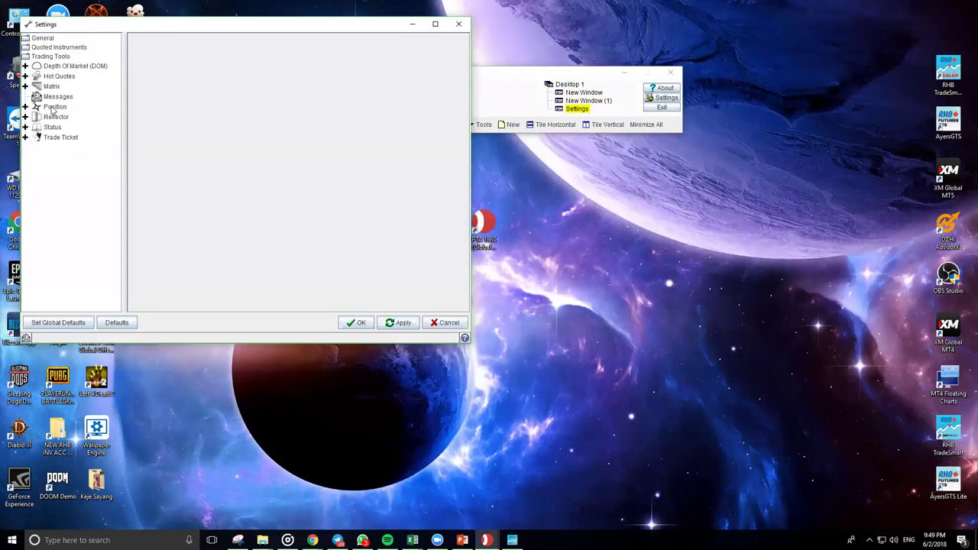
{"action": "left_click", "coordinate": [52, 108]}
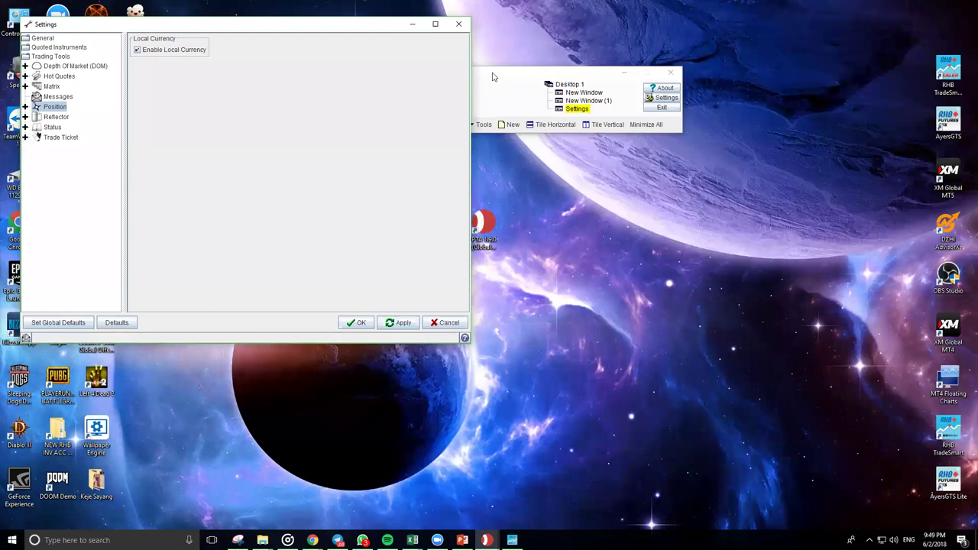
{"action": "left_click_drag", "start_coordinate": [493, 77], "coordinate": [595, 44]}
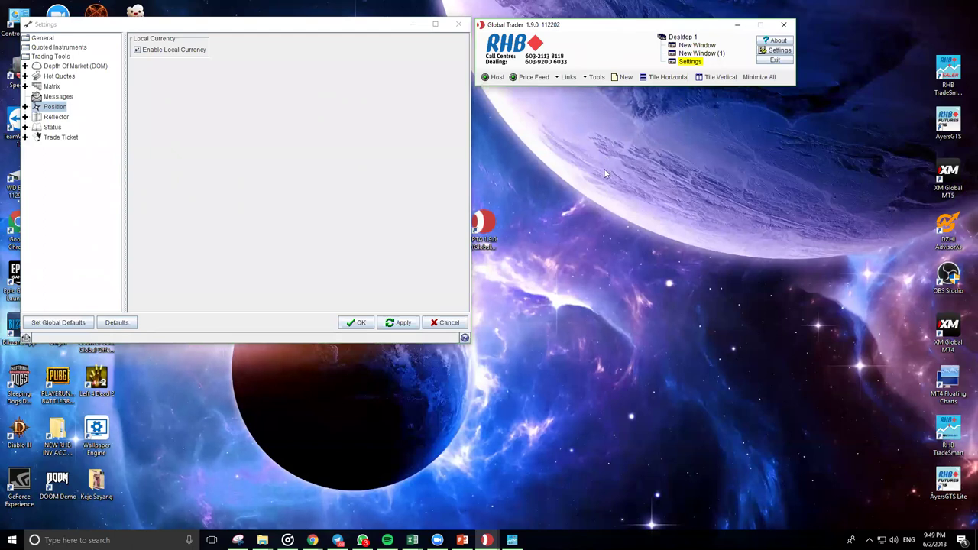
{"action": "left_click_drag", "start_coordinate": [481, 223], "coordinate": [526, 221]}
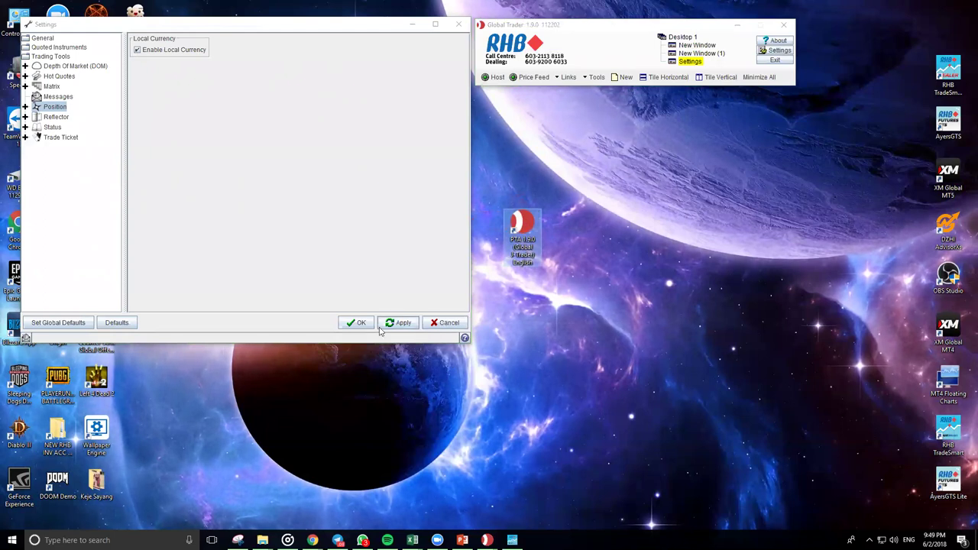
{"action": "left_click", "coordinate": [443, 324]}
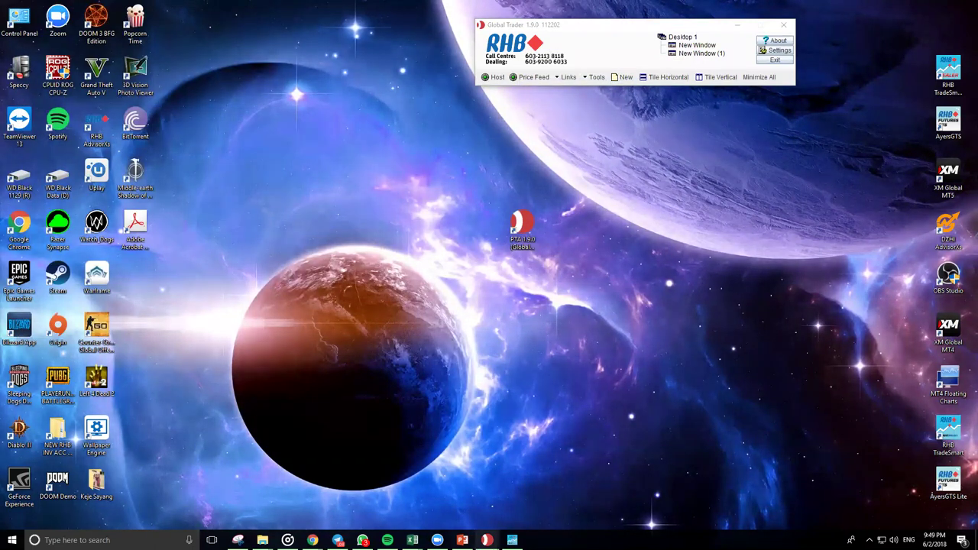
- Bring up New Window (1) and insert a block of blank rows at the start of the Hot Quotes list
{"action": "mouse_move", "coordinate": [487, 540]}
{"action": "left_click", "coordinate": [560, 495]}
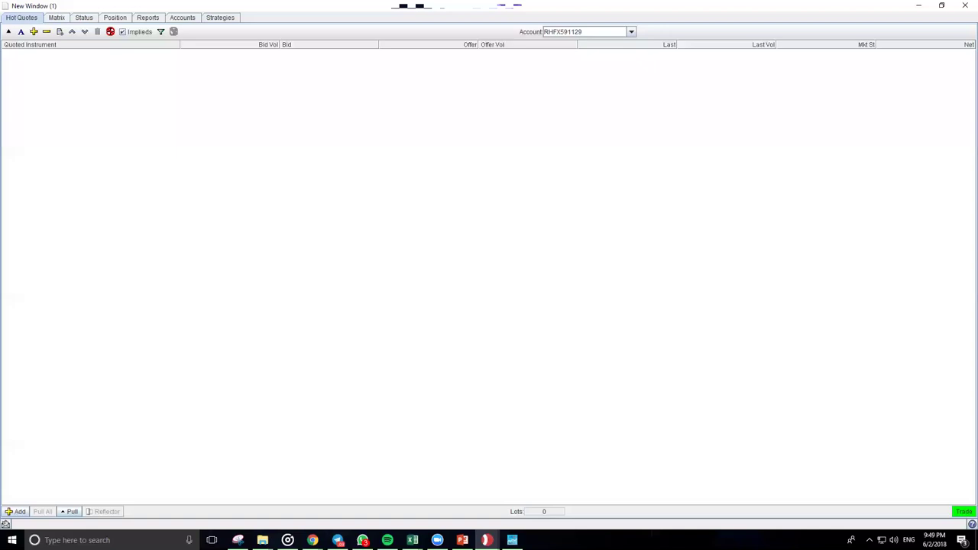
{"action": "left_click", "coordinate": [59, 32]}
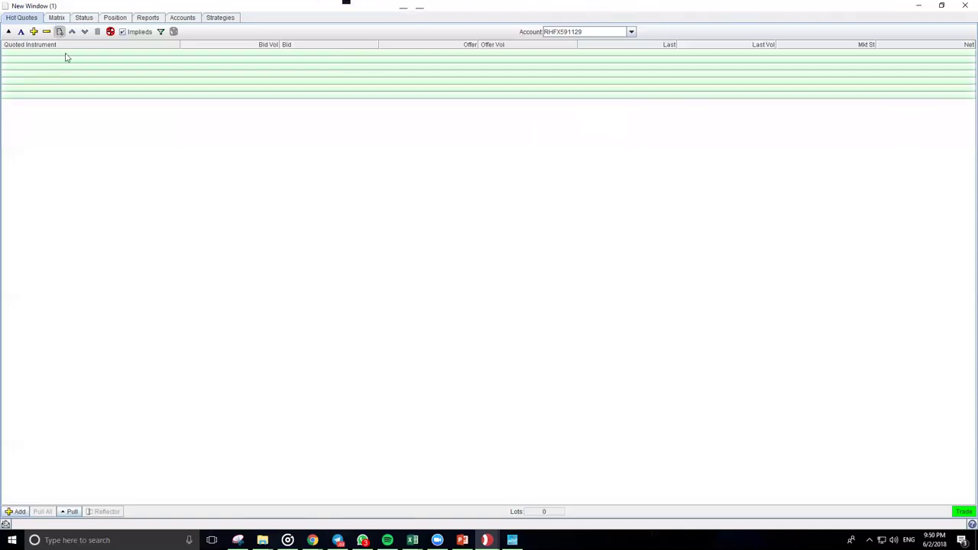
{"action": "left_click", "coordinate": [59, 32]}
{"action": "left_click", "coordinate": [59, 32]}
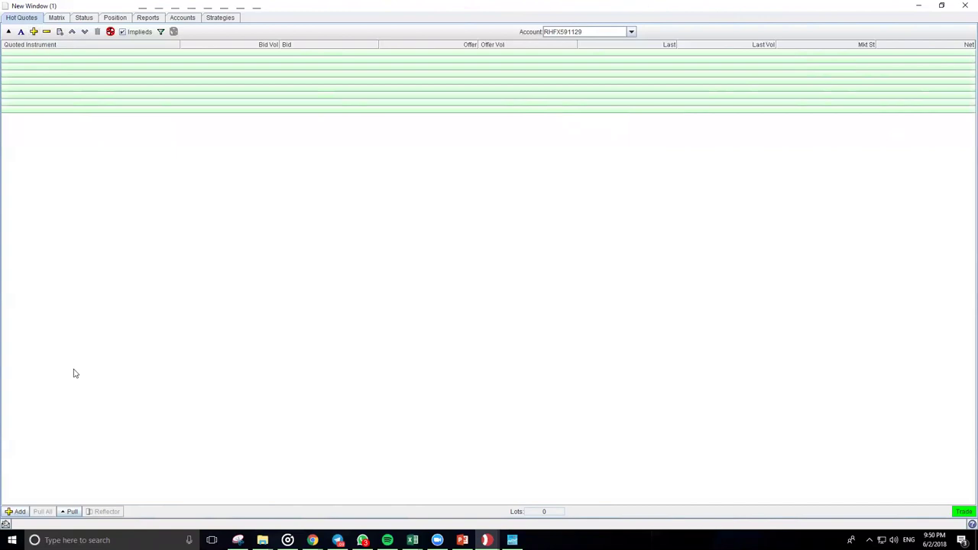
- Add the BMD crude palm oil (CPO) APR18 futures contract to the Hot Quotes list
{"action": "left_click", "coordinate": [14, 511]}
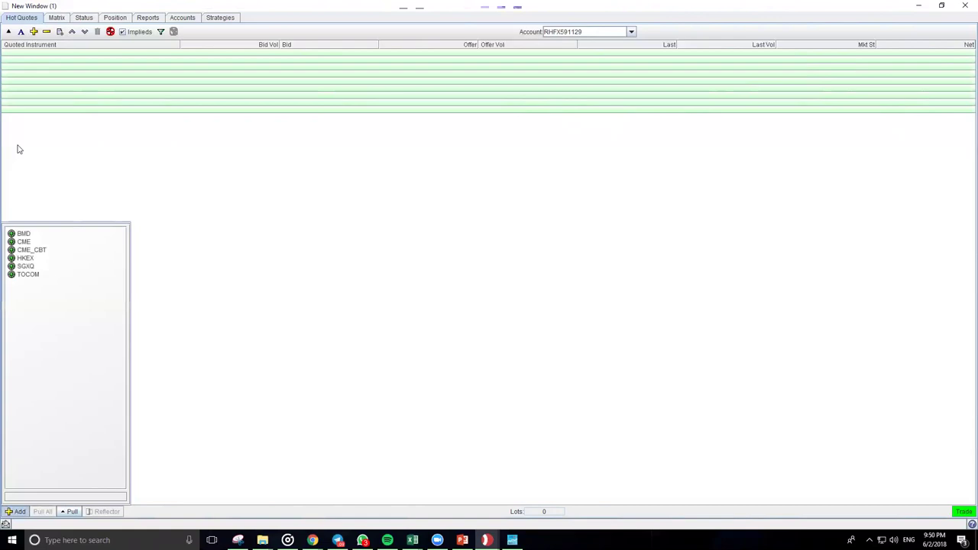
{"action": "left_click", "coordinate": [11, 234]}
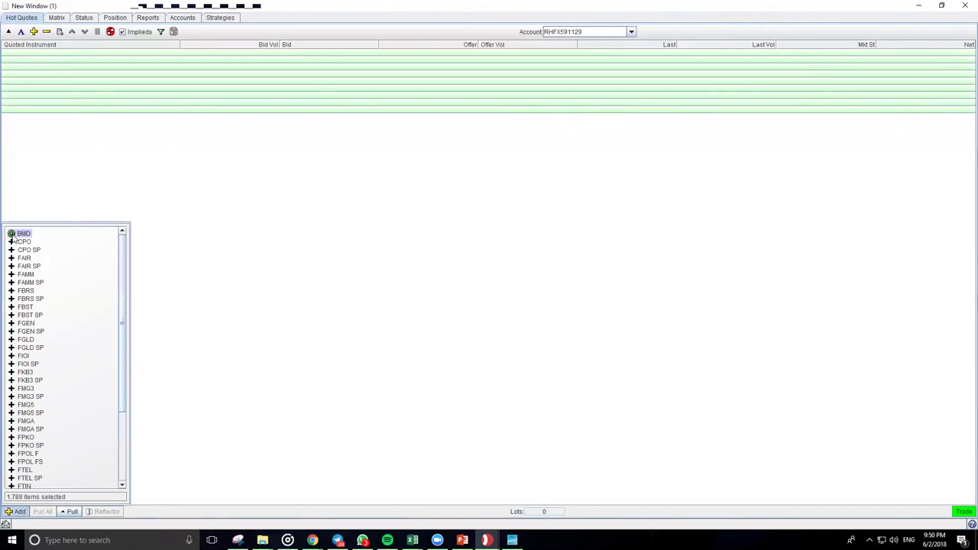
{"action": "left_click", "coordinate": [11, 242]}
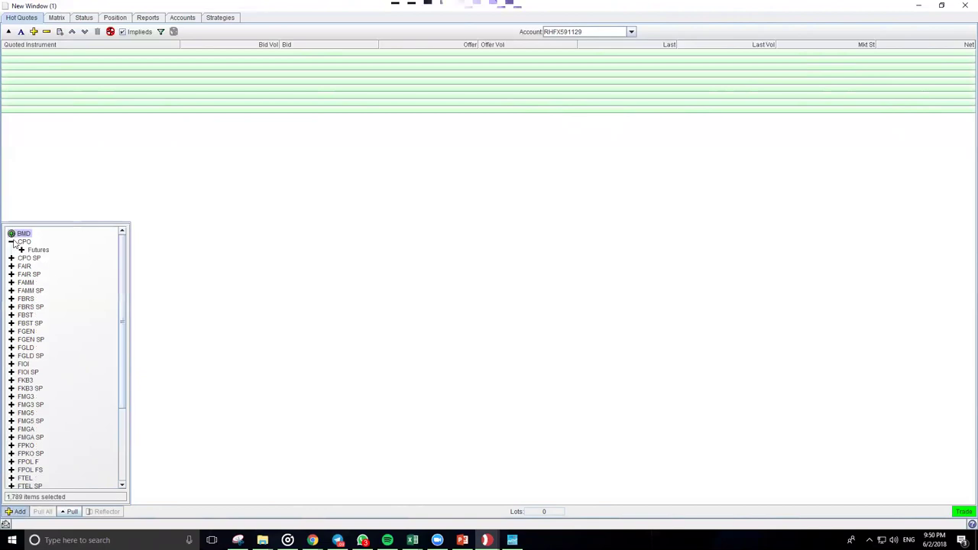
{"action": "left_click", "coordinate": [21, 250]}
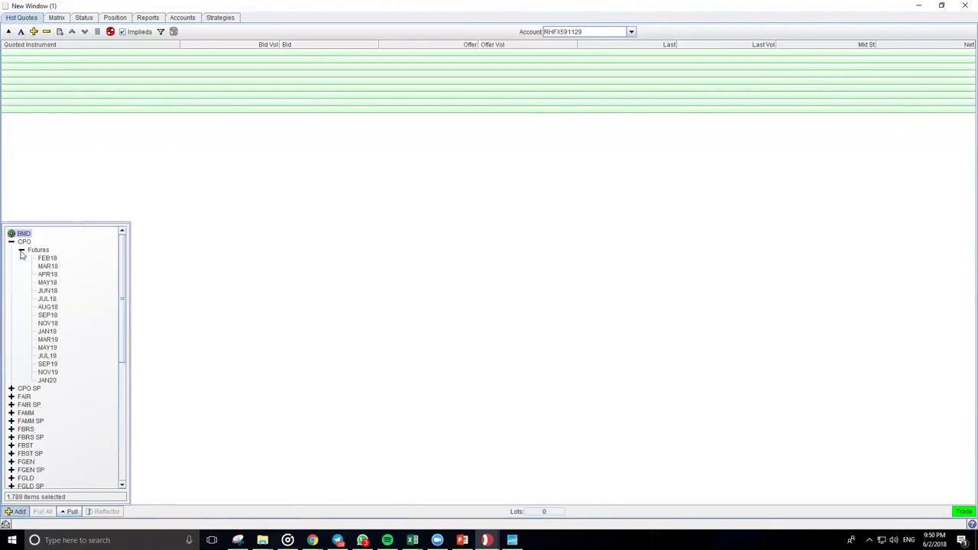
{"action": "double_click", "coordinate": [48, 275]}
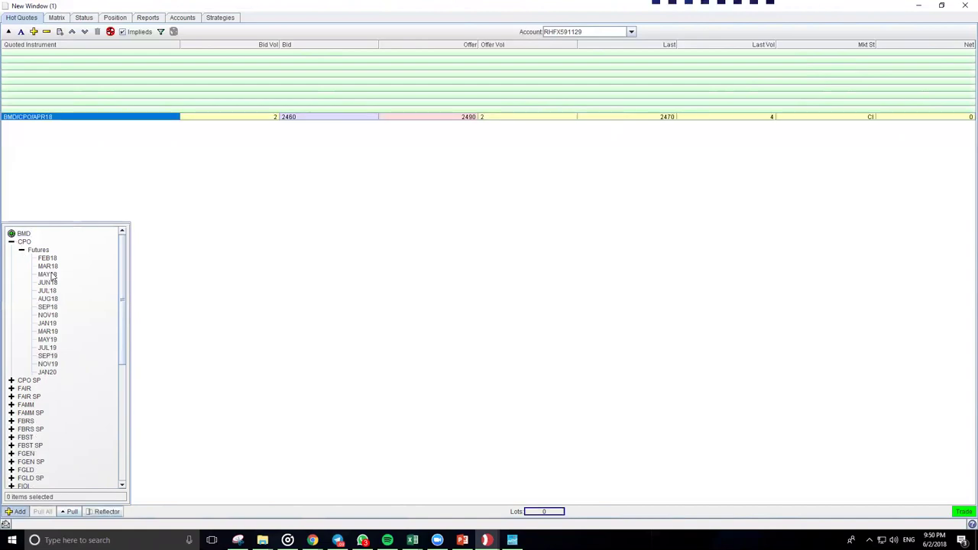
- Add the BMD CPO MAY18 futures contract to Hot Quotes and move the APR18 contract up two rows
{"action": "double_click", "coordinate": [48, 274]}
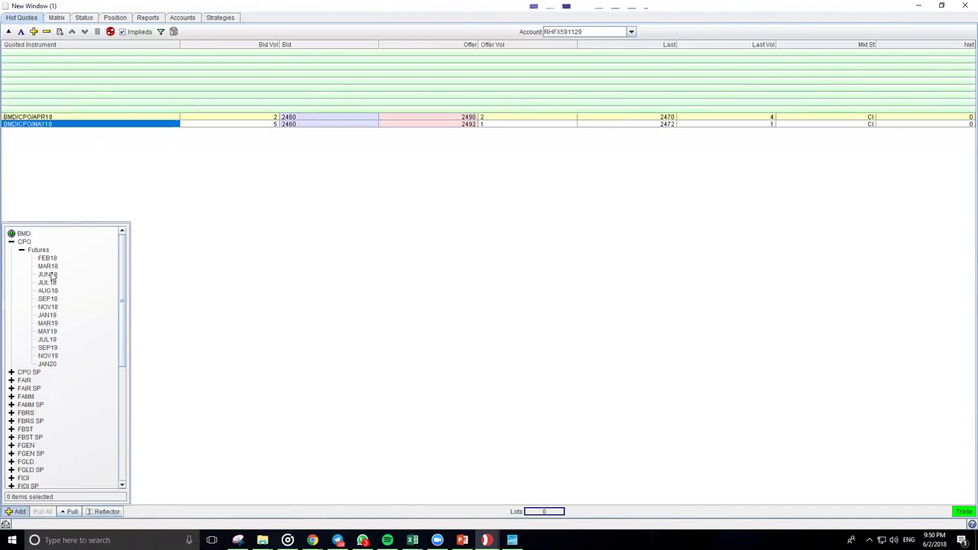
{"action": "left_click", "coordinate": [39, 117]}
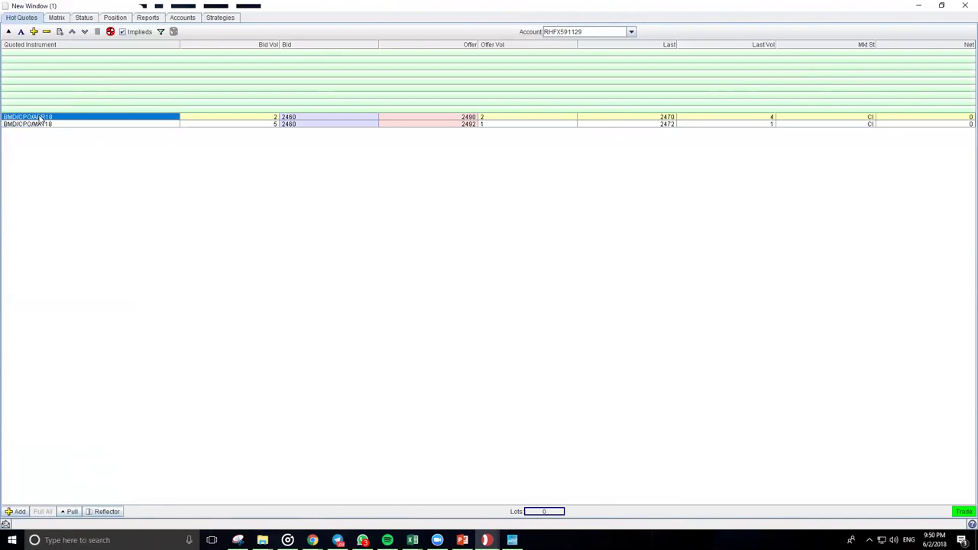
{"action": "left_click", "coordinate": [72, 32]}
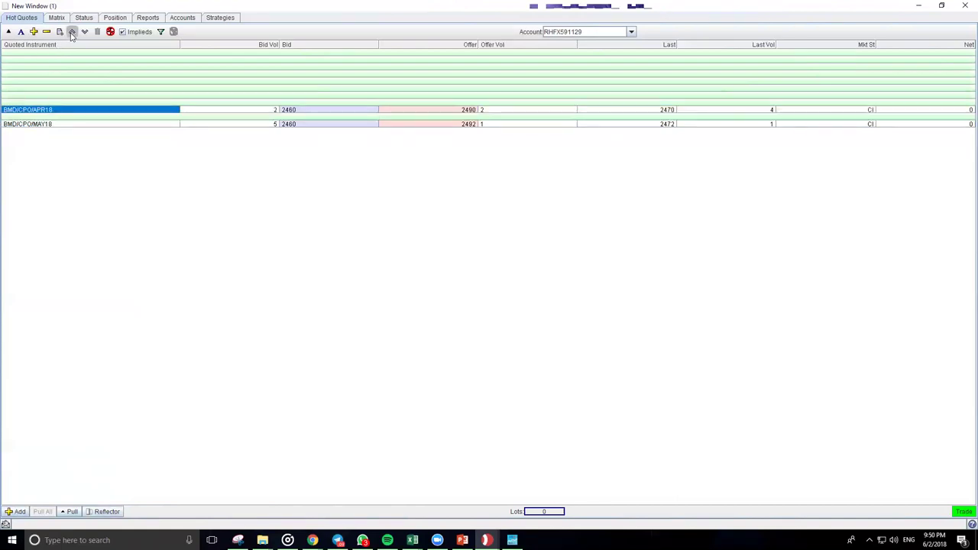
{"action": "left_click", "coordinate": [72, 32]}
- Remove the CPO MAY18 contract from the Hot Quotes list and select the APR18 contract
{"action": "left_click", "coordinate": [47, 125]}
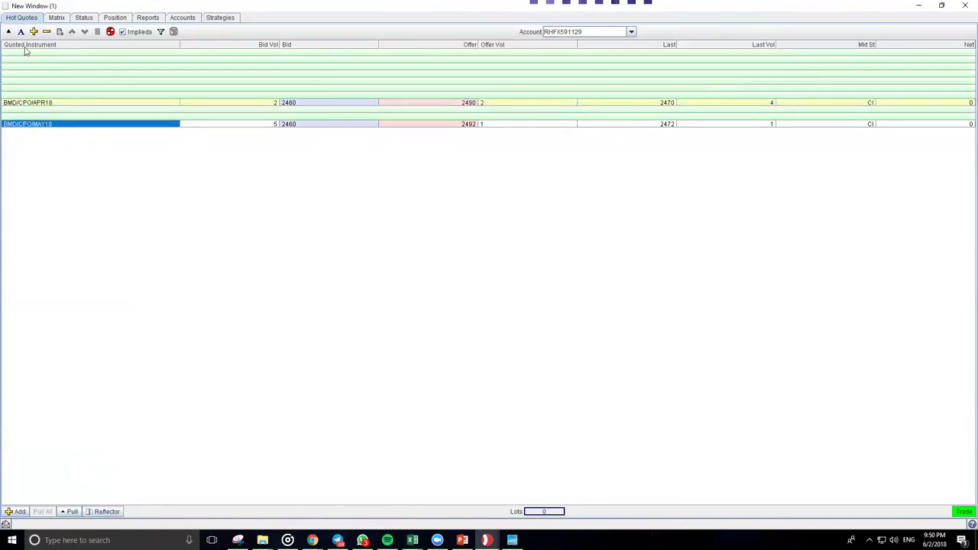
{"action": "left_click", "coordinate": [46, 32]}
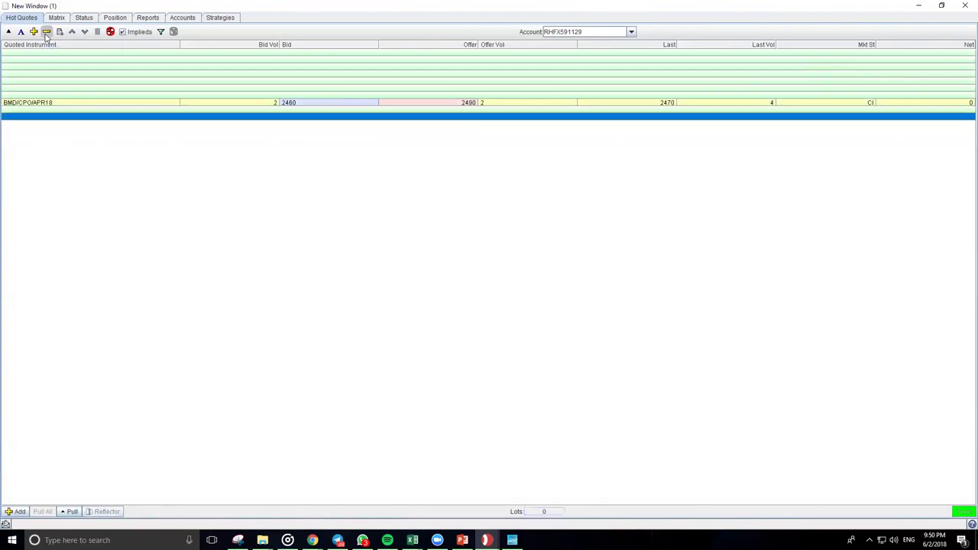
{"action": "left_click", "coordinate": [51, 103]}
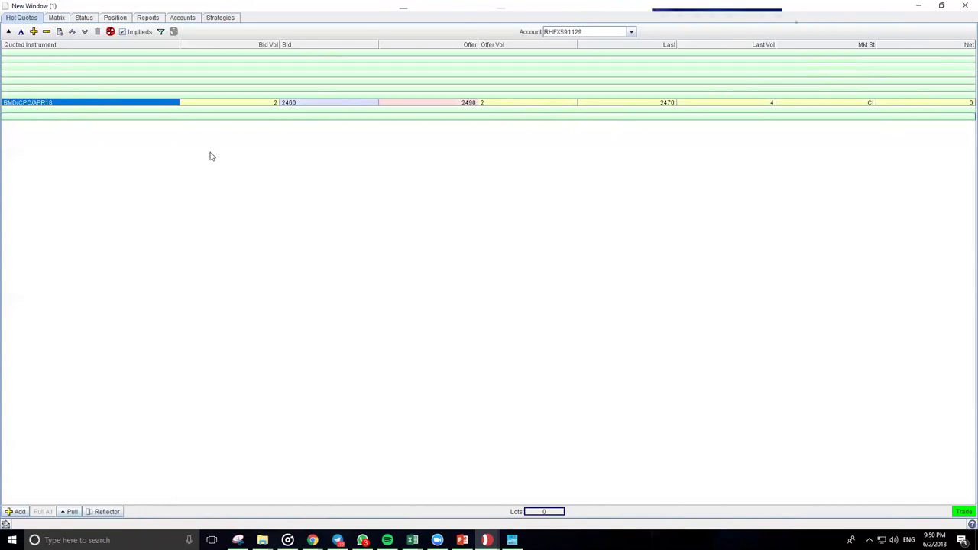
- Replace the default Hot Quotes font with bold Dialog at size 14
{"action": "left_click", "coordinate": [21, 32]}
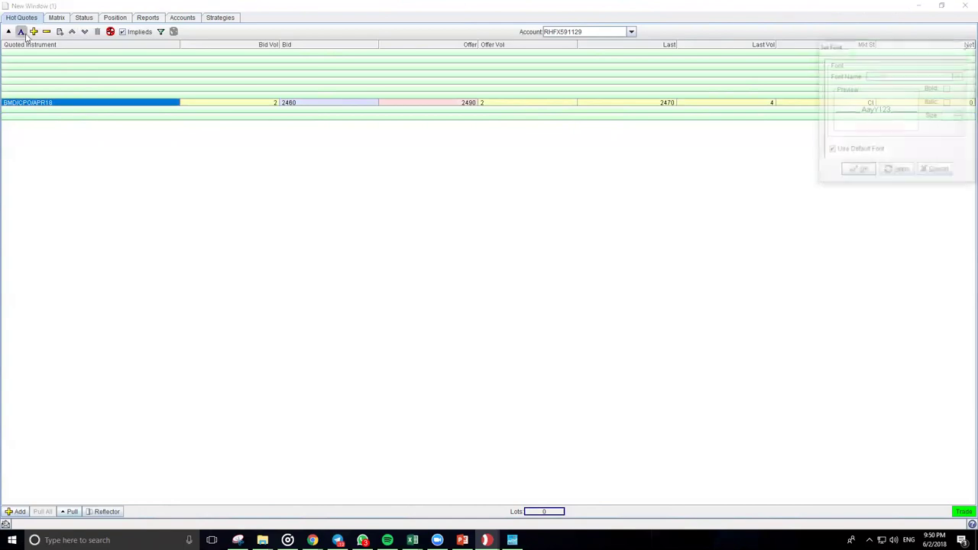
{"action": "left_click", "coordinate": [833, 150]}
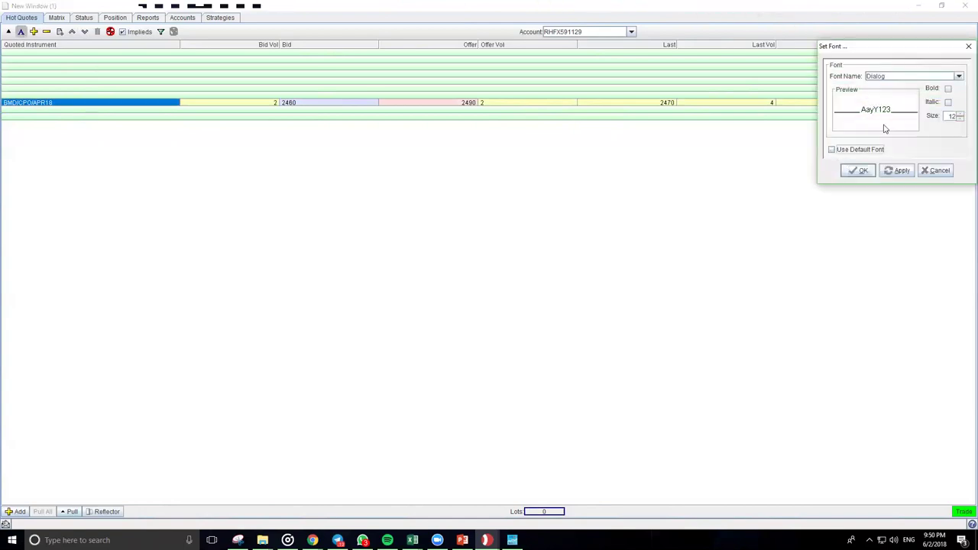
{"action": "left_click", "coordinate": [948, 89]}
{"action": "left_click", "coordinate": [959, 113]}
{"action": "left_click", "coordinate": [959, 113]}
{"action": "left_click", "coordinate": [893, 170]}
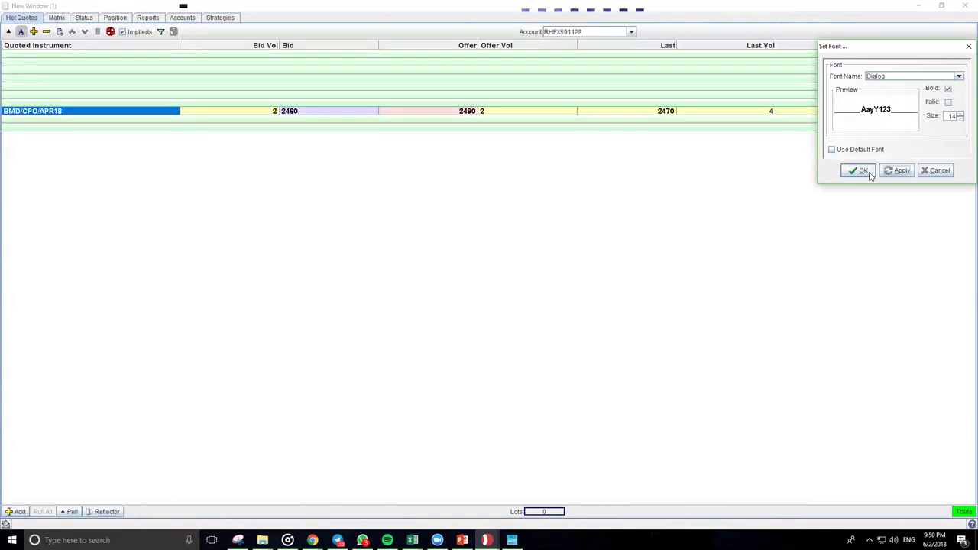
{"action": "left_click", "coordinate": [848, 170]}
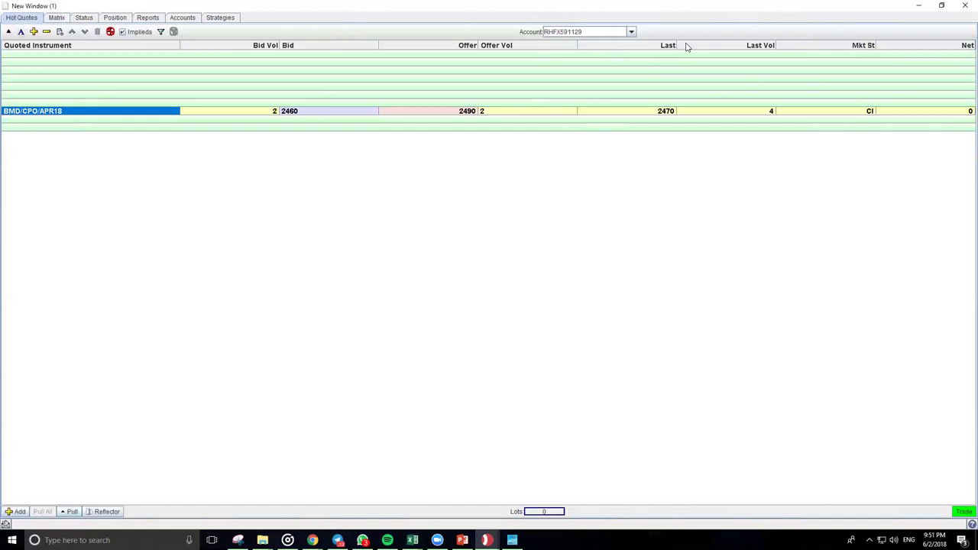
- Select the Low Price, High Price, Opening Price, Total Traded Volume and Change (Last - YDSP) columns for Hot Quotes
{"action": "right_click", "coordinate": [595, 49]}
{"action": "left_click", "coordinate": [545, 46]}
{"action": "right_click", "coordinate": [545, 47]}
{"action": "right_click", "coordinate": [425, 50]}
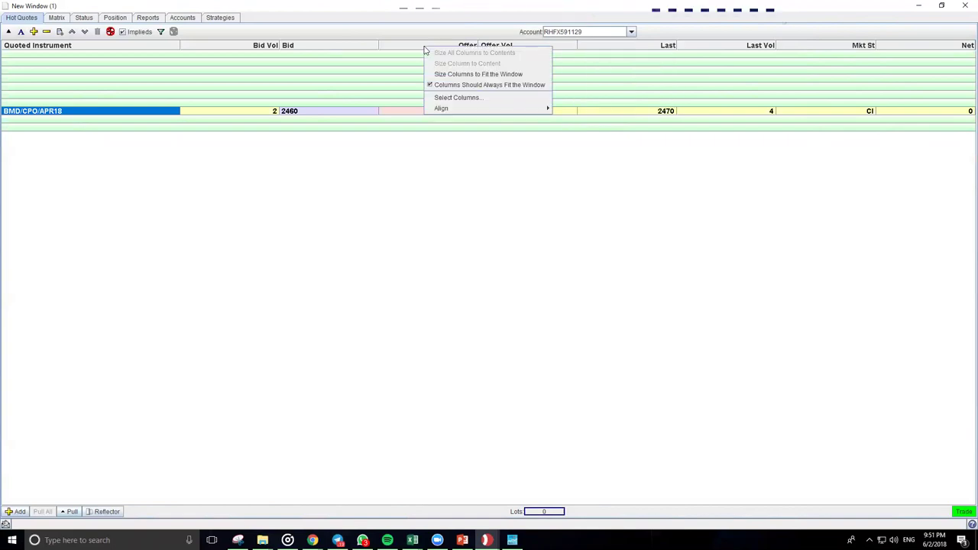
{"action": "right_click", "coordinate": [589, 48]}
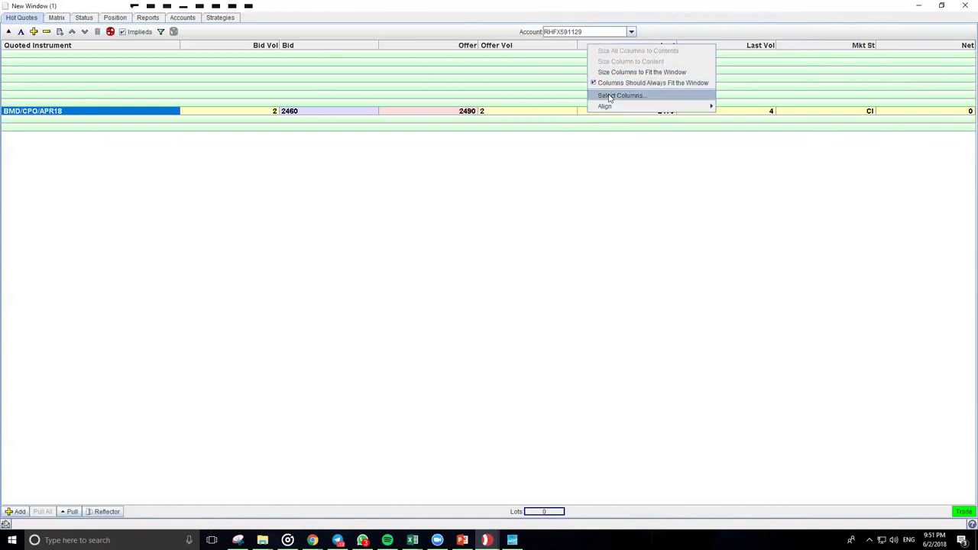
{"action": "left_click", "coordinate": [621, 96]}
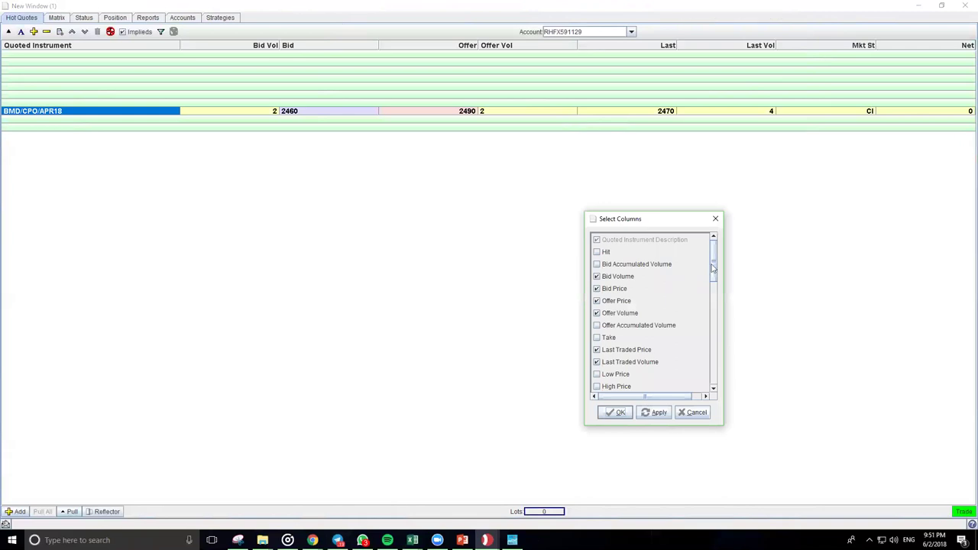
{"action": "left_click_drag", "start_coordinate": [712, 267], "coordinate": [710, 293]}
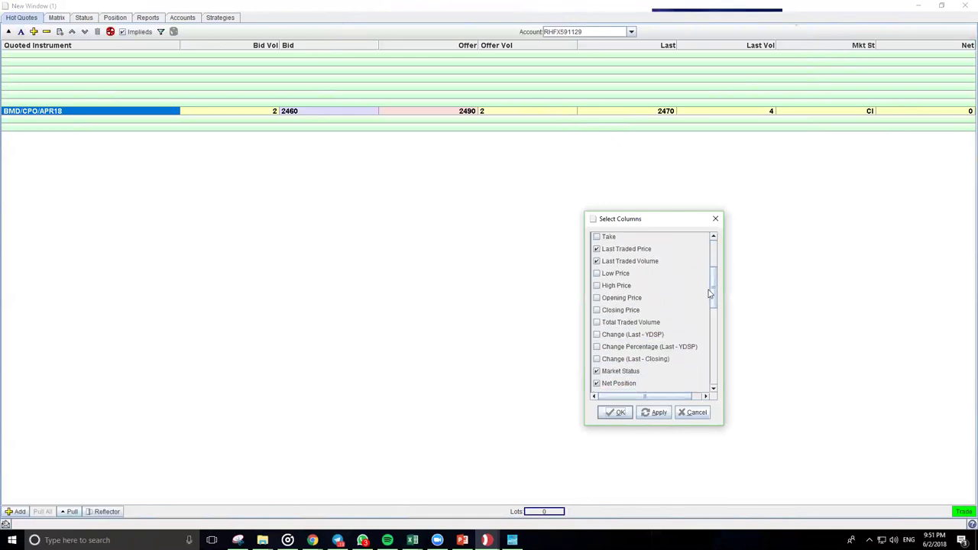
{"action": "left_click", "coordinate": [609, 275]}
{"action": "left_click", "coordinate": [603, 287]}
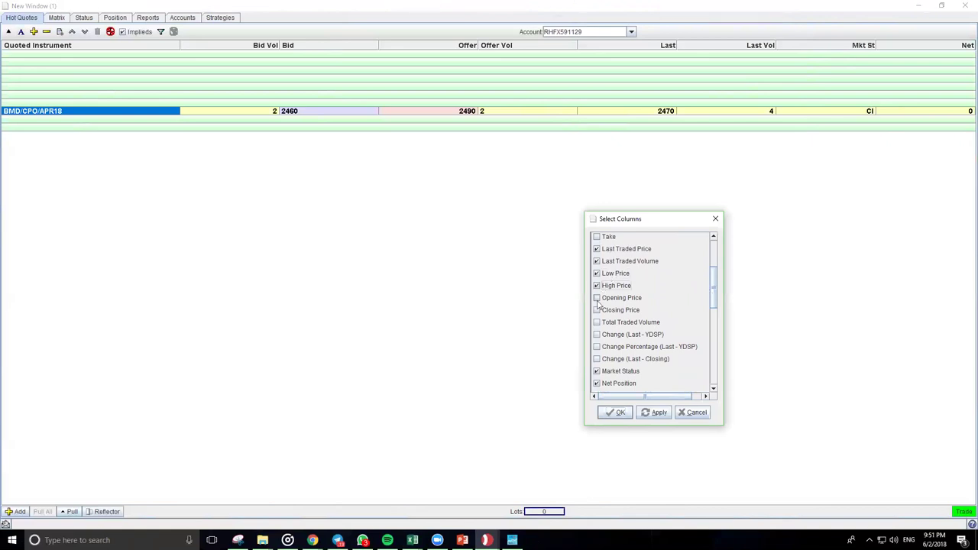
{"action": "left_click", "coordinate": [597, 298]}
{"action": "left_click", "coordinate": [599, 322]}
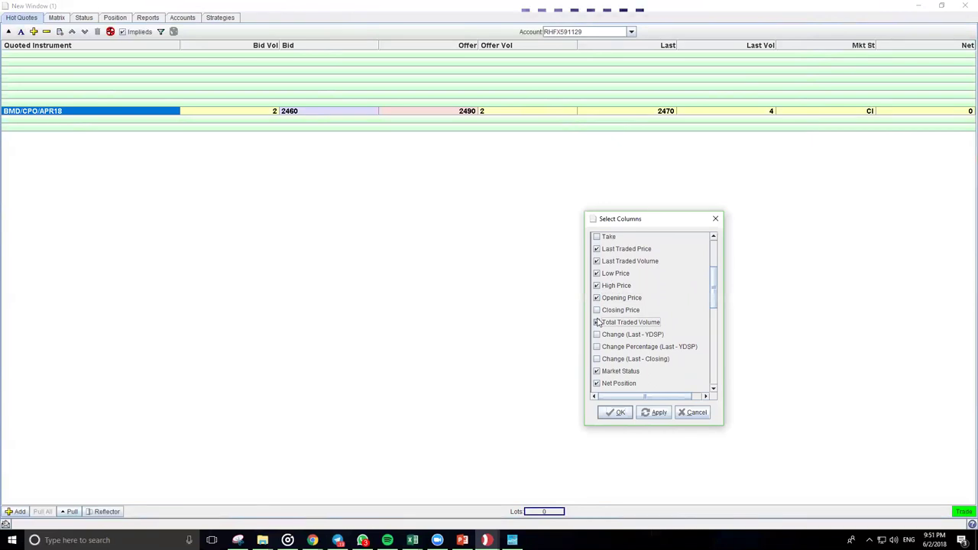
{"action": "left_click", "coordinate": [598, 336]}
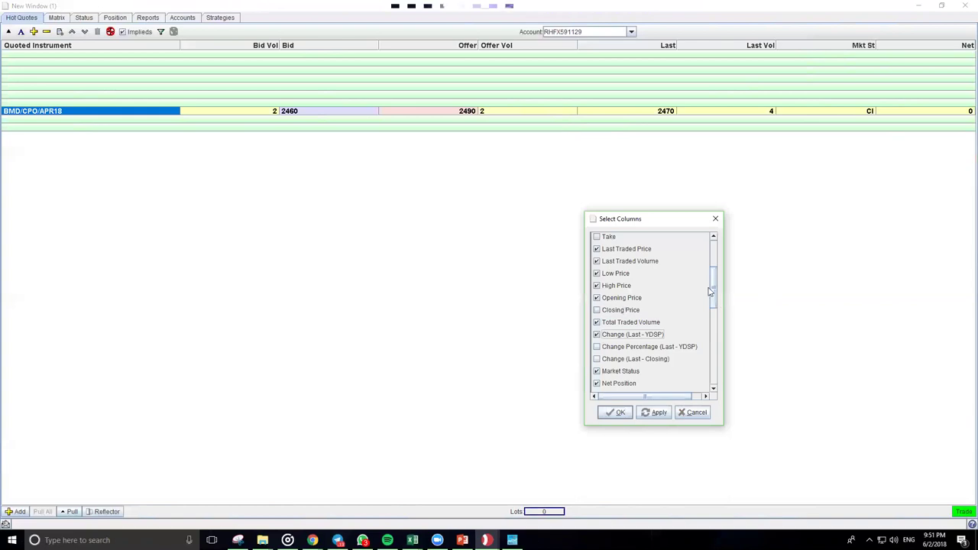
- Deselect the Net Position column, select Yesterday's Daily Settlement Price, and apply the column selection
{"action": "scroll", "coordinate": [699, 298], "scroll_direction": "down", "scroll_amount": 3}
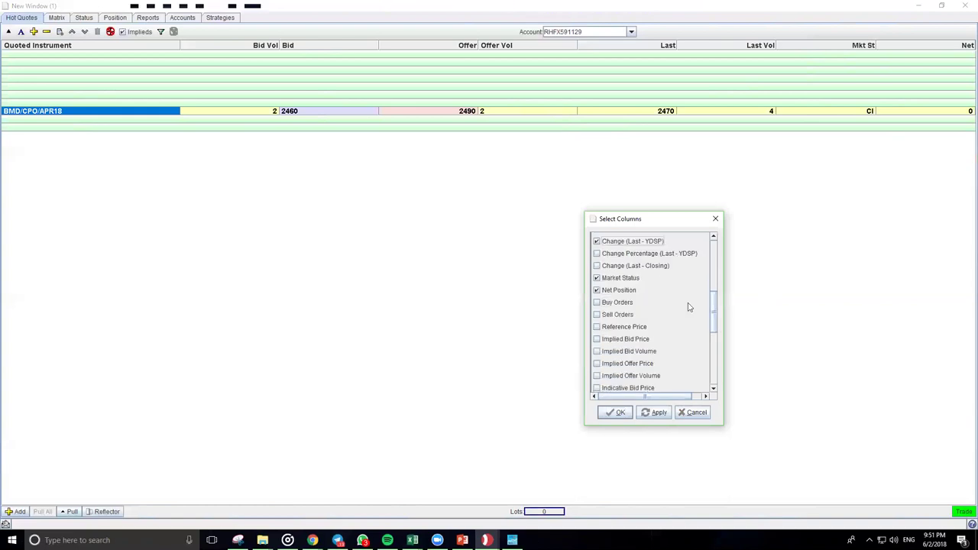
{"action": "left_click", "coordinate": [621, 291]}
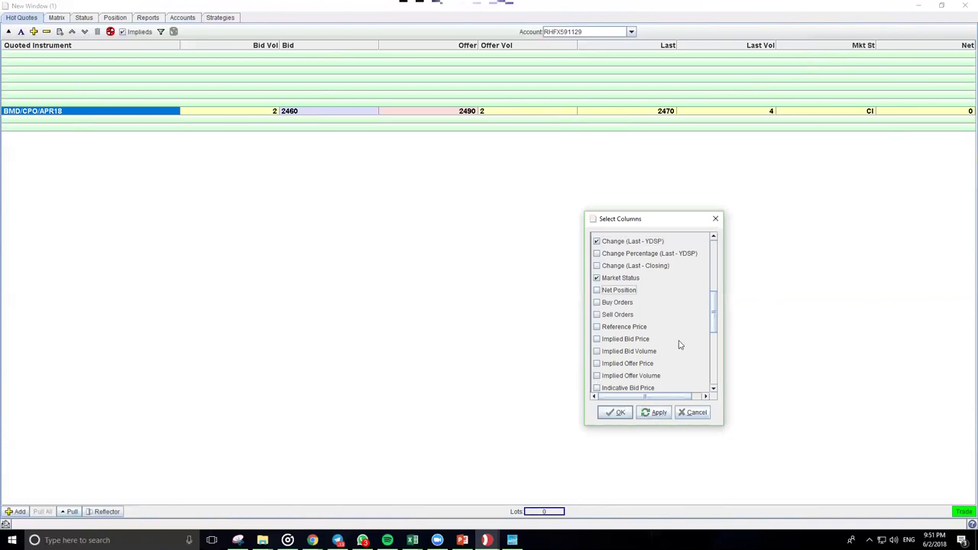
{"action": "left_click_drag", "start_coordinate": [713, 315], "coordinate": [719, 361]}
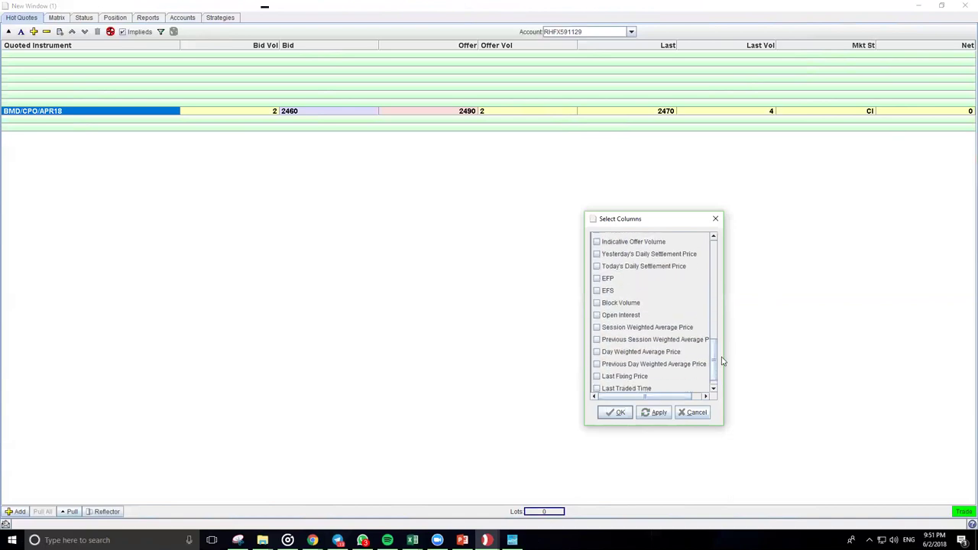
{"action": "left_click", "coordinate": [615, 256]}
{"action": "left_click", "coordinate": [653, 412]}
{"action": "left_click", "coordinate": [616, 412]}
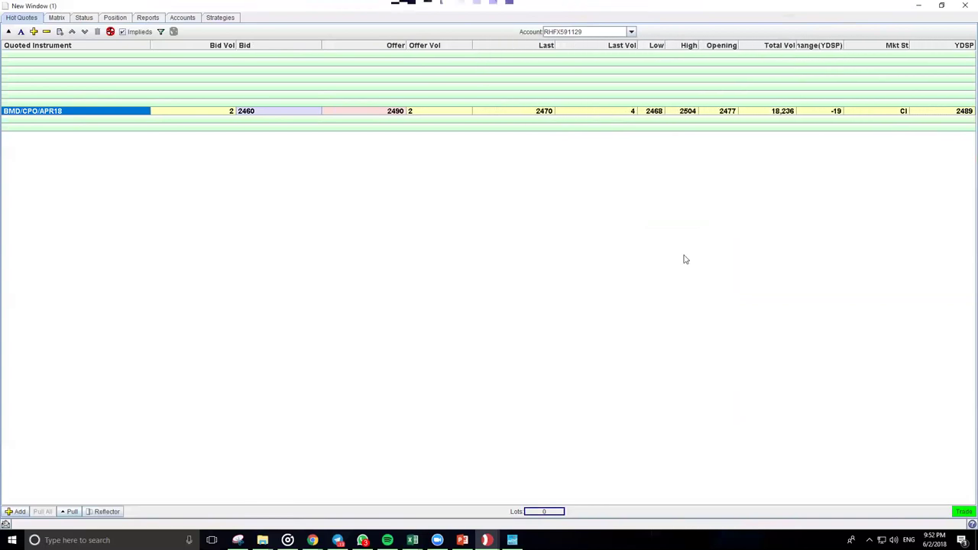
- Size the Hot Quotes columns to fit the window, narrow Bid, Offer and Last, and adjust the boundary between Total Vol and Change(YDSP)
{"action": "right_click", "coordinate": [282, 48]}
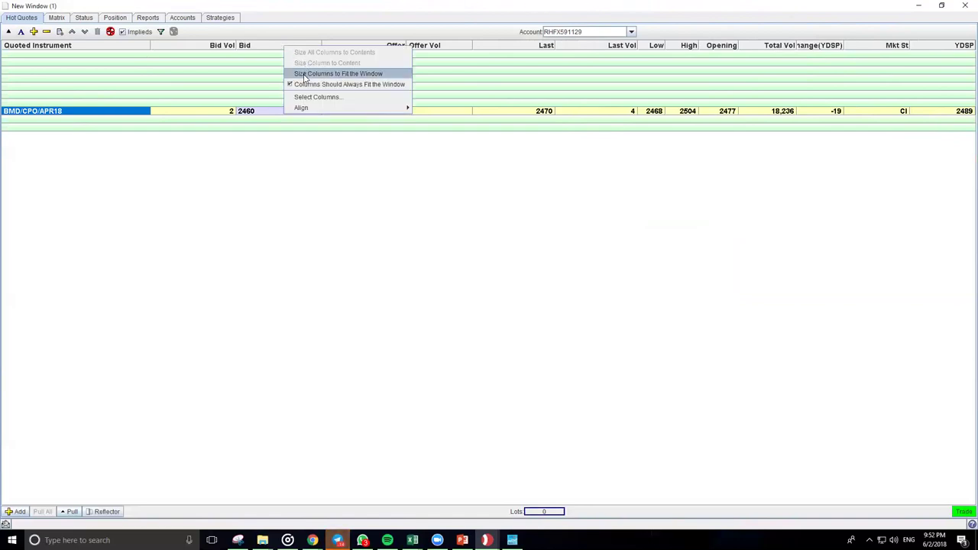
{"action": "left_click", "coordinate": [304, 77]}
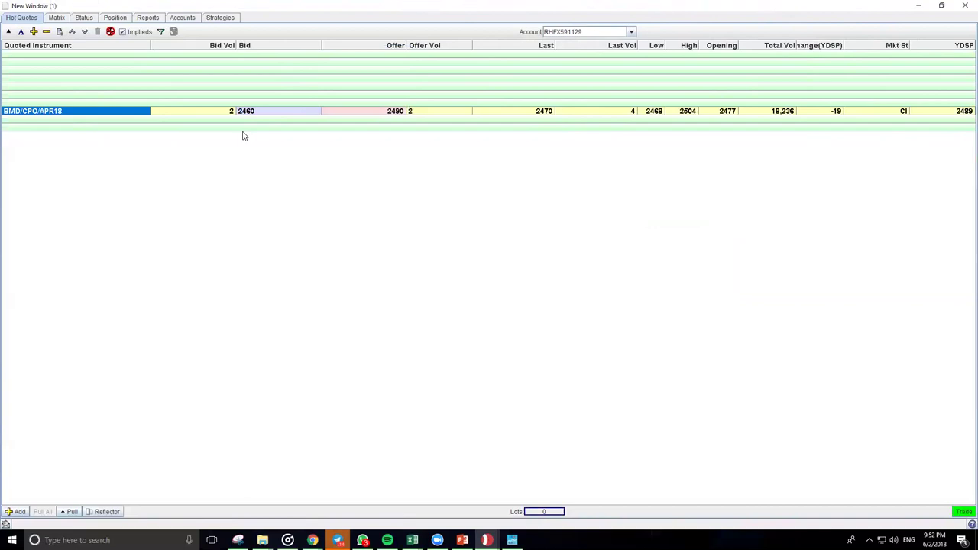
{"action": "left_click_drag", "start_coordinate": [321, 46], "coordinate": [299, 47]}
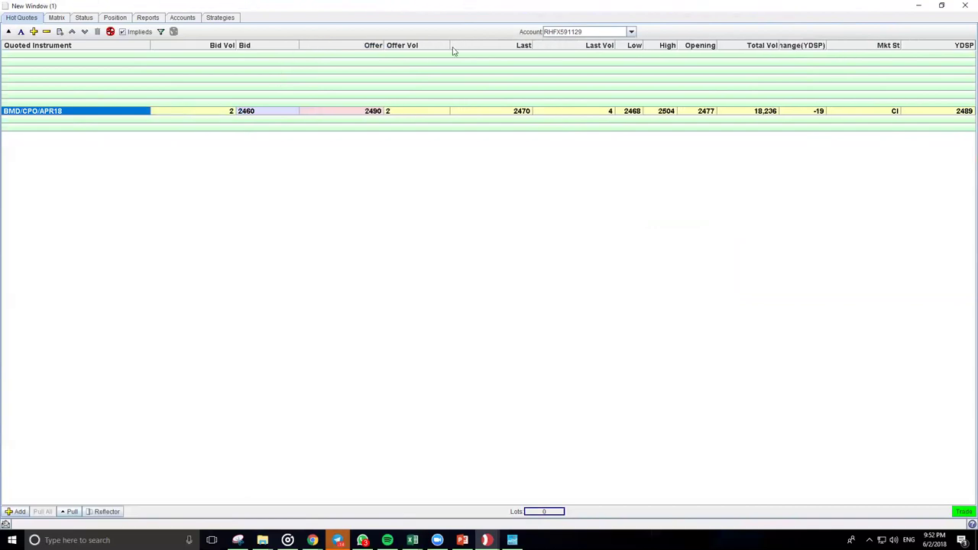
{"action": "left_click_drag", "start_coordinate": [383, 46], "coordinate": [371, 46]}
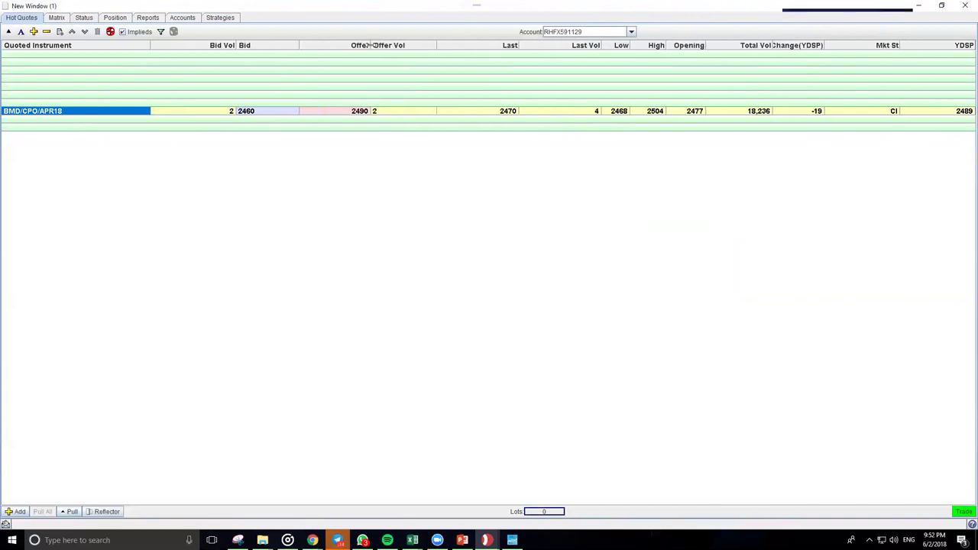
{"action": "left_click_drag", "start_coordinate": [518, 46], "coordinate": [488, 46]}
{"action": "mouse_move", "coordinate": [740, 46]}
{"action": "left_mouse_down"}
{"action": "mouse_move", "coordinate": [762, 43]}
{"action": "mouse_move", "coordinate": [753, 44]}
{"action": "left_mouse_up"}
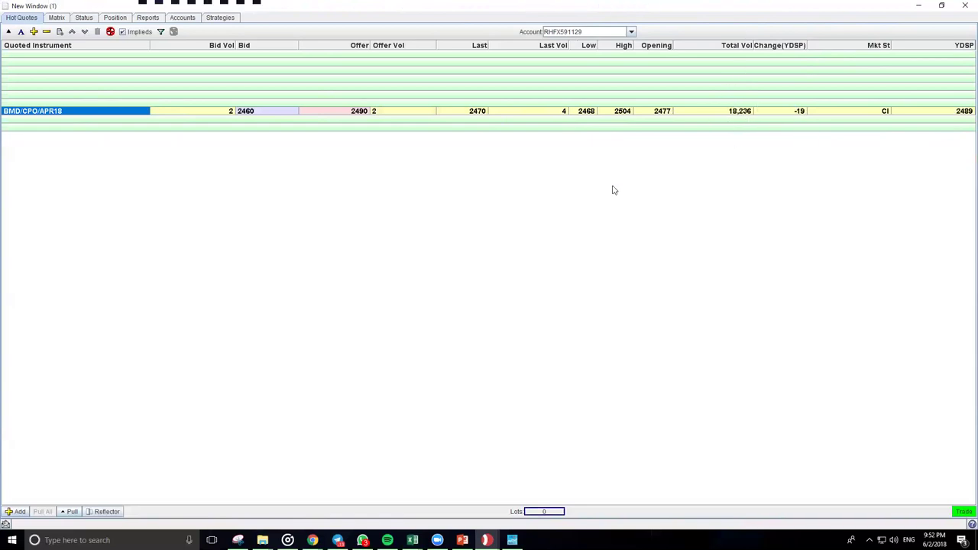
- Expand the CPO APR18 contract to examine its bid and offer market depth, and collapse it again
{"action": "left_click", "coordinate": [51, 115]}
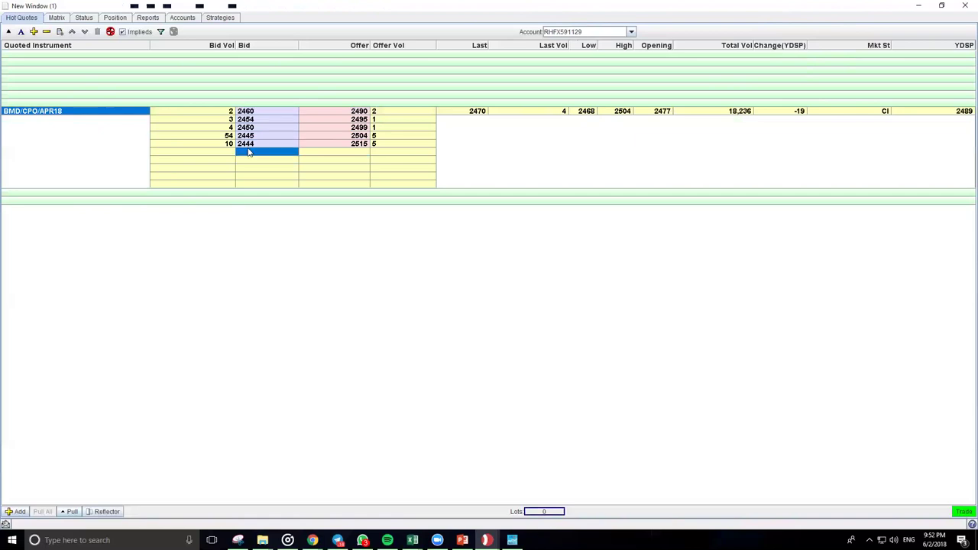
{"action": "double_click", "coordinate": [44, 114]}
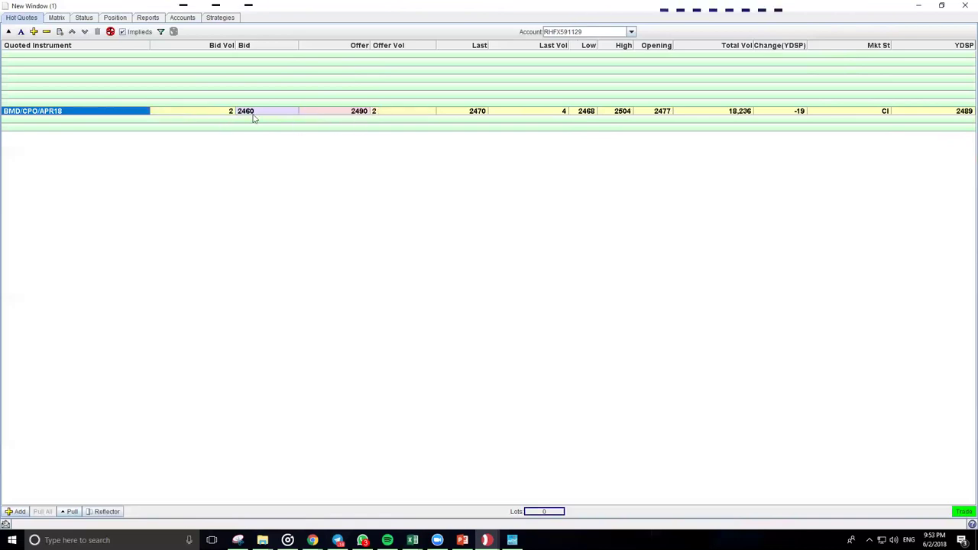
{"action": "left_click", "coordinate": [84, 117]}
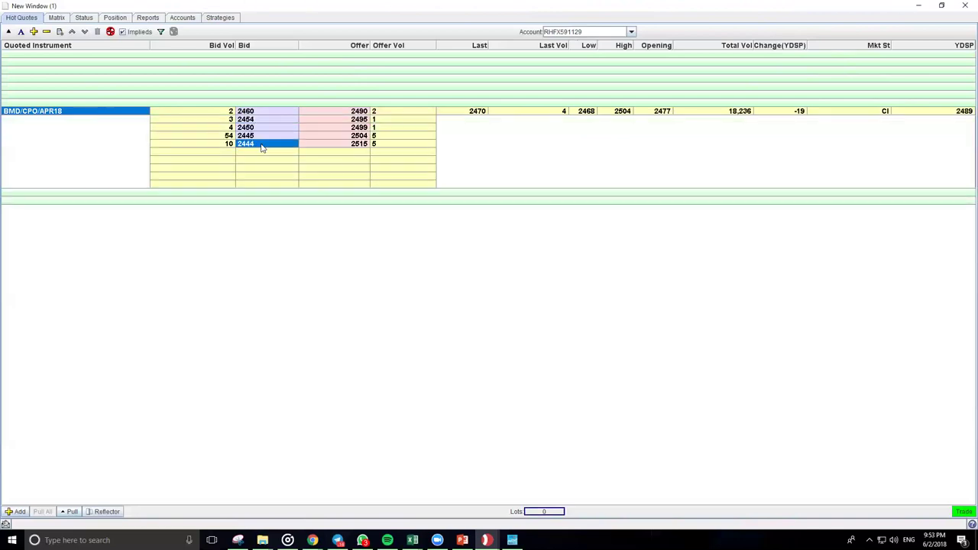
{"action": "left_click", "coordinate": [40, 113]}
- Add the CME_CBT soybean oil (SOYAOIL) MAR18 futures contract below the blank rows in Hot Quotes
{"action": "left_click", "coordinate": [15, 511]}
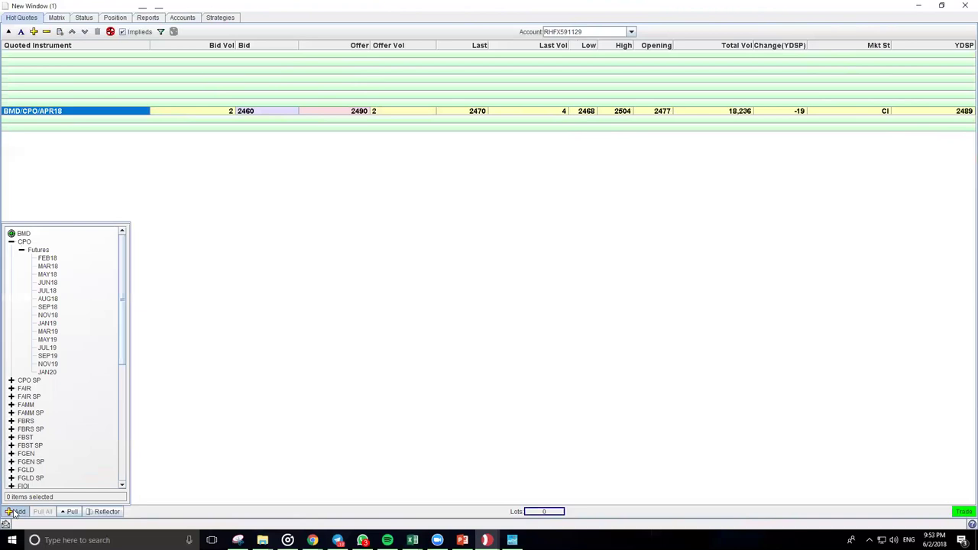
{"action": "left_click", "coordinate": [11, 242]}
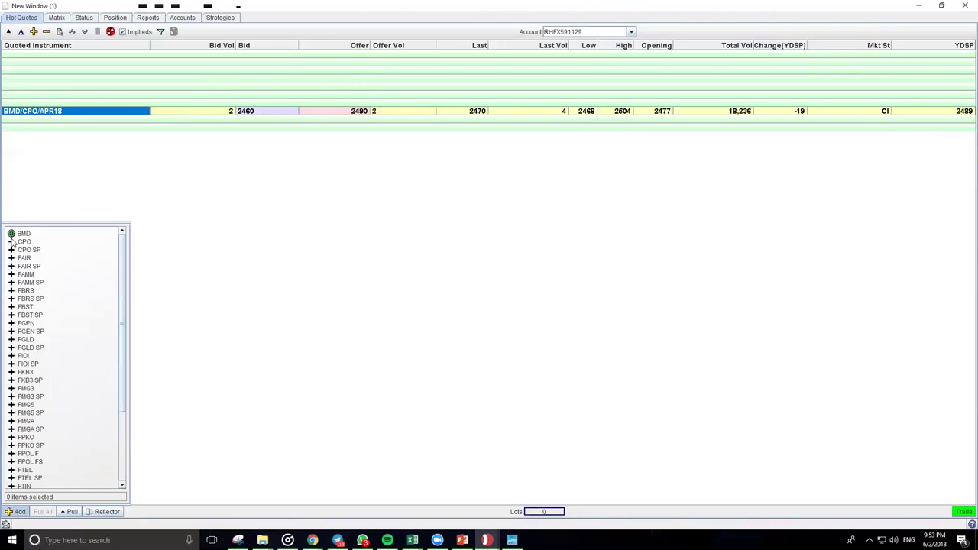
{"action": "left_click", "coordinate": [12, 234]}
{"action": "left_click", "coordinate": [11, 249]}
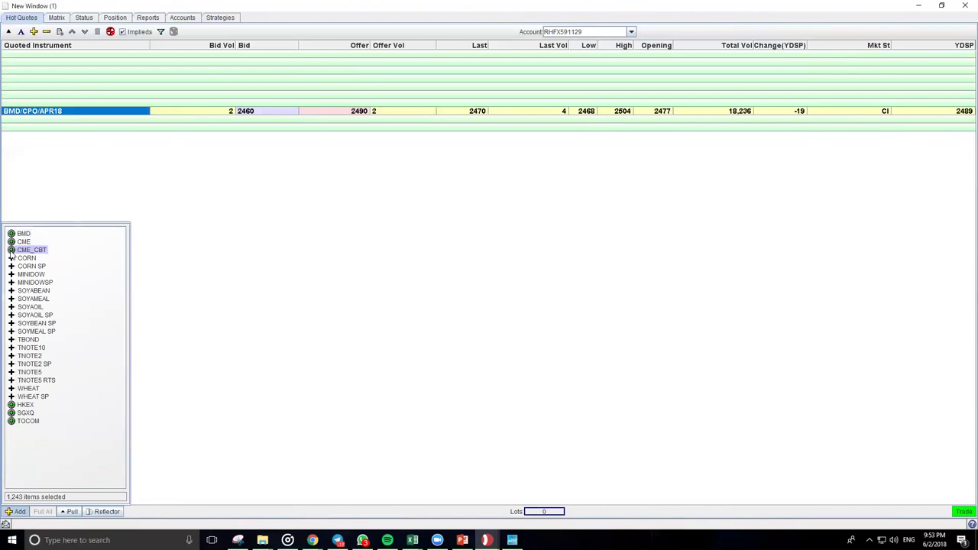
{"action": "left_click", "coordinate": [12, 307]}
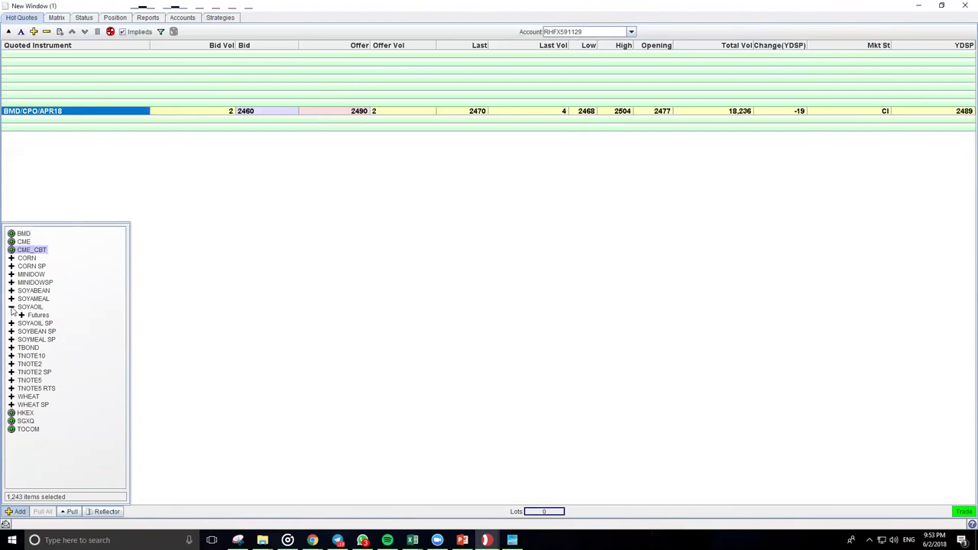
{"action": "left_click", "coordinate": [21, 314]}
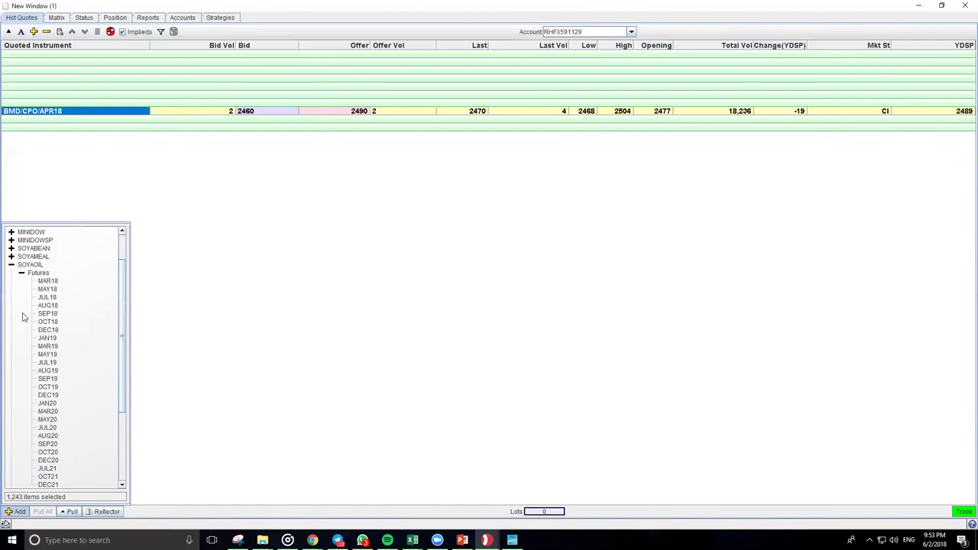
{"action": "left_click_drag", "start_coordinate": [23, 318], "coordinate": [206, 258]}
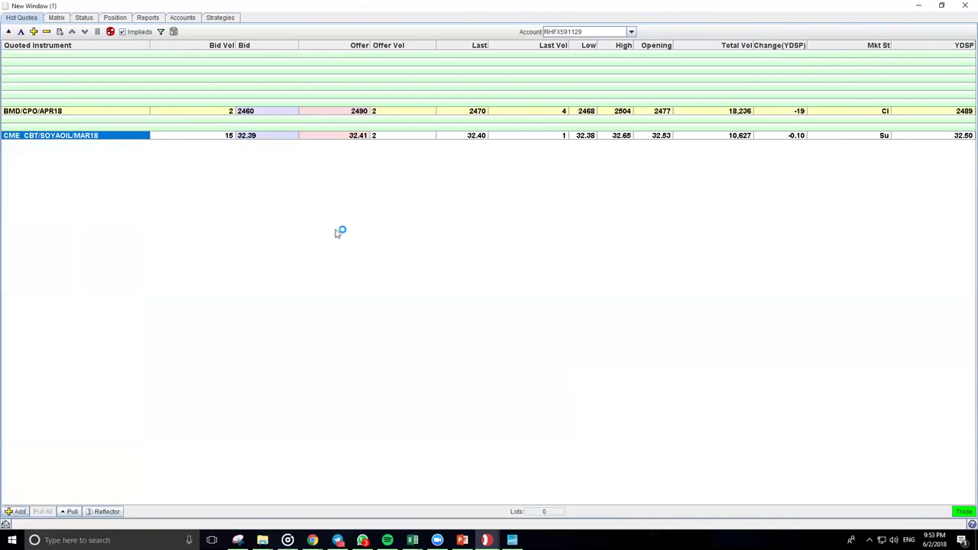
- Add the CME crude oil (PYS CRUDE) MAR18 futures contract to Hot Quotes
{"action": "left_click", "coordinate": [24, 512]}
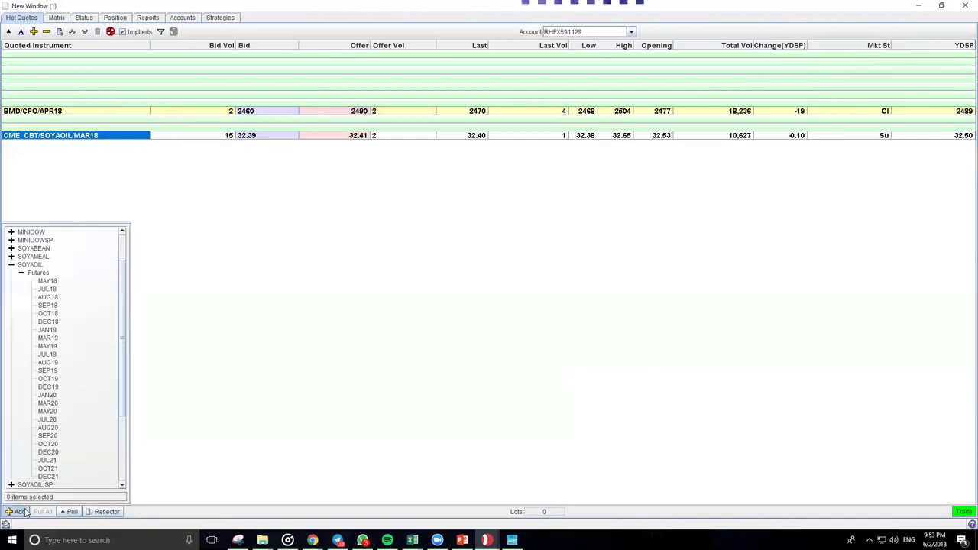
{"action": "left_click", "coordinate": [12, 265]}
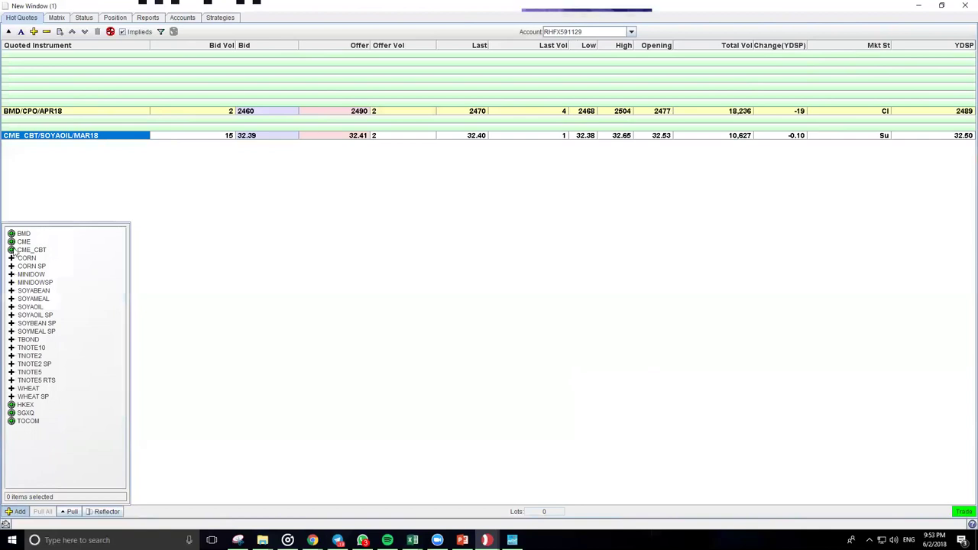
{"action": "double_click", "coordinate": [13, 251]}
{"action": "double_click", "coordinate": [13, 242]}
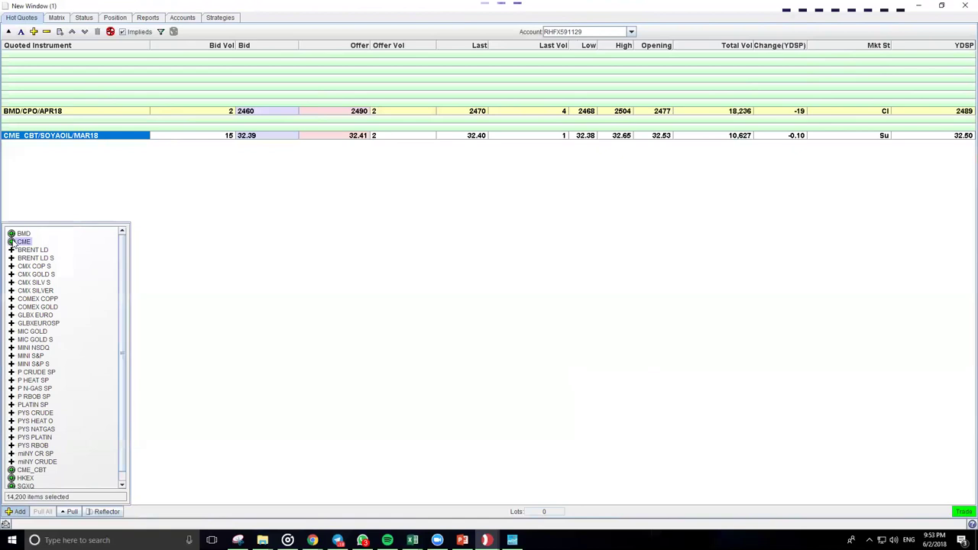
{"action": "left_click", "coordinate": [11, 412]}
{"action": "left_click", "coordinate": [21, 421]}
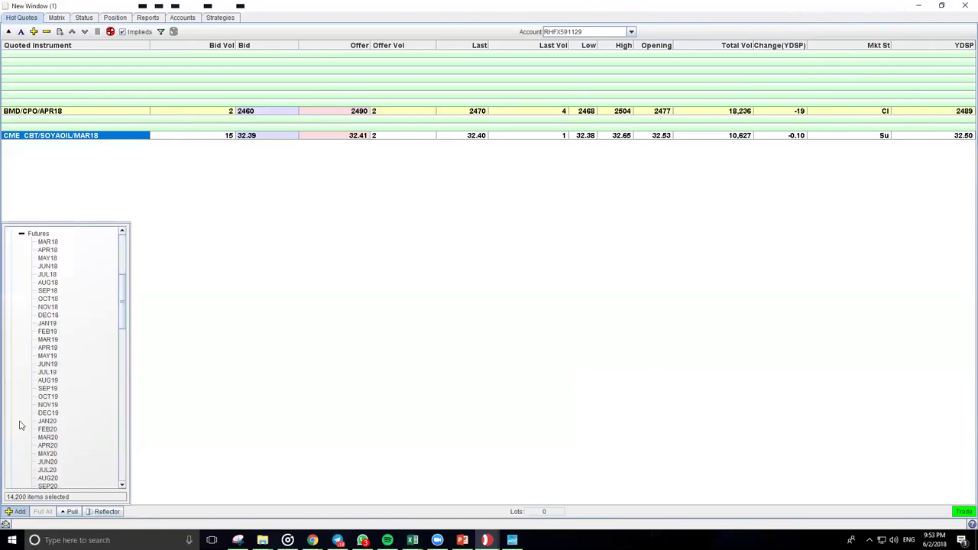
{"action": "double_click", "coordinate": [48, 242]}
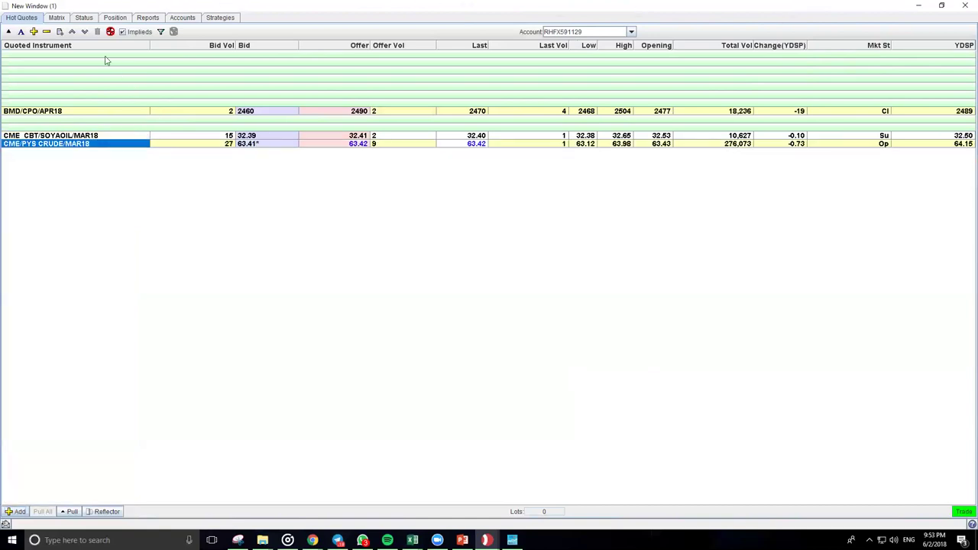
- Move the PYS CRUDE MAR18 row up the Hot Quotes list, above CPO APR18 and separated from it by blank rows
{"action": "left_click", "coordinate": [73, 32]}
{"action": "left_click", "coordinate": [72, 33]}
{"action": "left_click", "coordinate": [73, 32]}
{"action": "left_click", "coordinate": [72, 32]}
{"action": "left_click", "coordinate": [72, 32]}
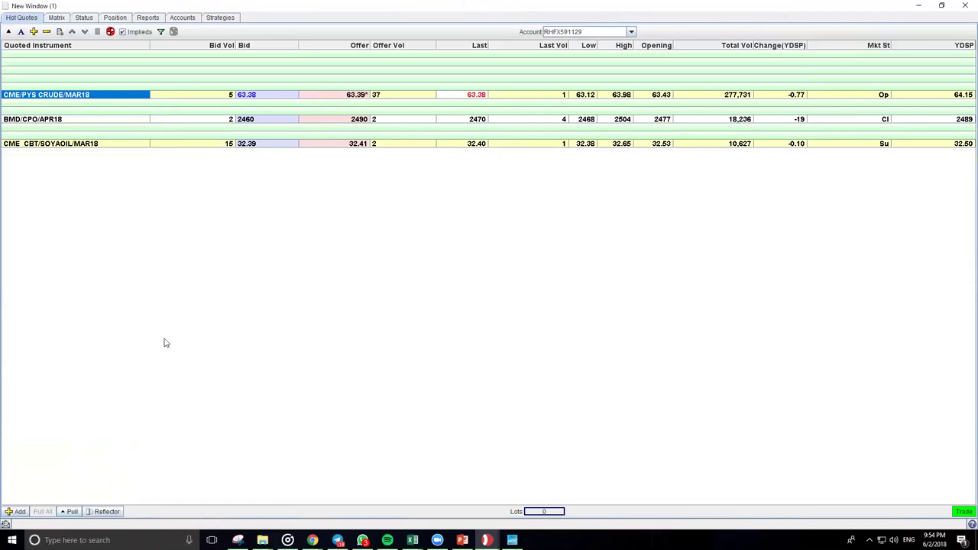
- Open the Reflector price ladder for PYS CRUDE MAR18 to examine its bid and offer volumes, and close it without saving
{"action": "left_click", "coordinate": [106, 511]}
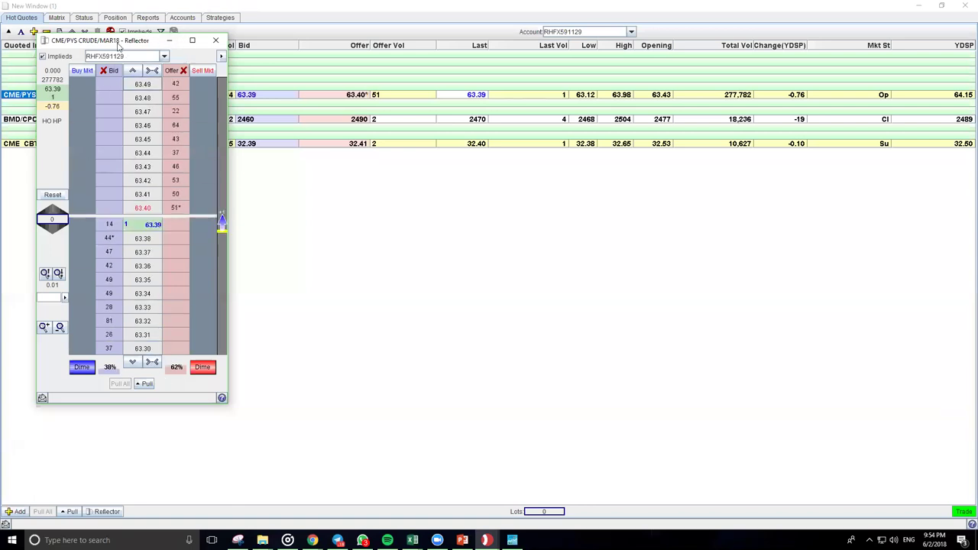
{"action": "left_click_drag", "start_coordinate": [117, 47], "coordinate": [332, 125]}
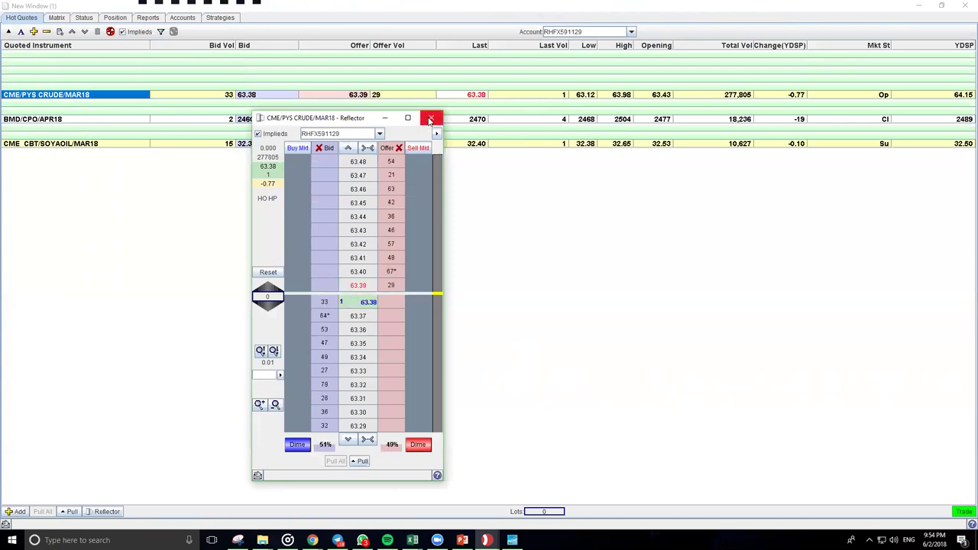
{"action": "left_click", "coordinate": [431, 119]}
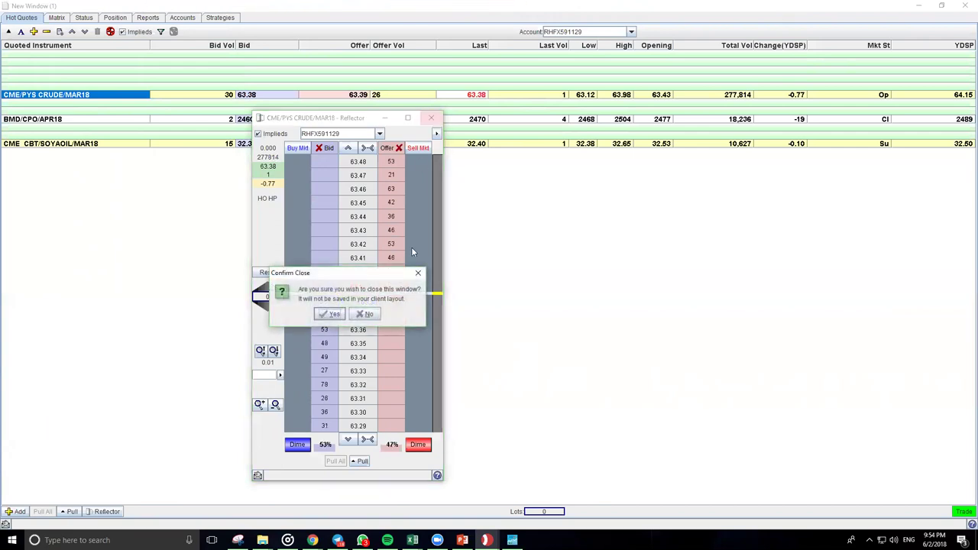
{"action": "left_click", "coordinate": [330, 314]}
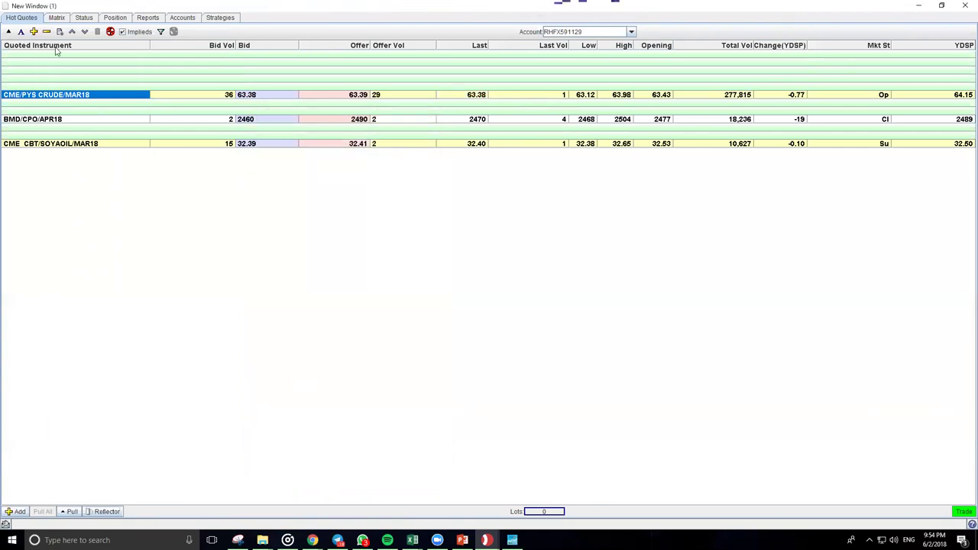
- Show the embedded trade ticket for PYS CRUDE MAR18, focus its volume field, and hide the ticket again
{"action": "left_click", "coordinate": [9, 32]}
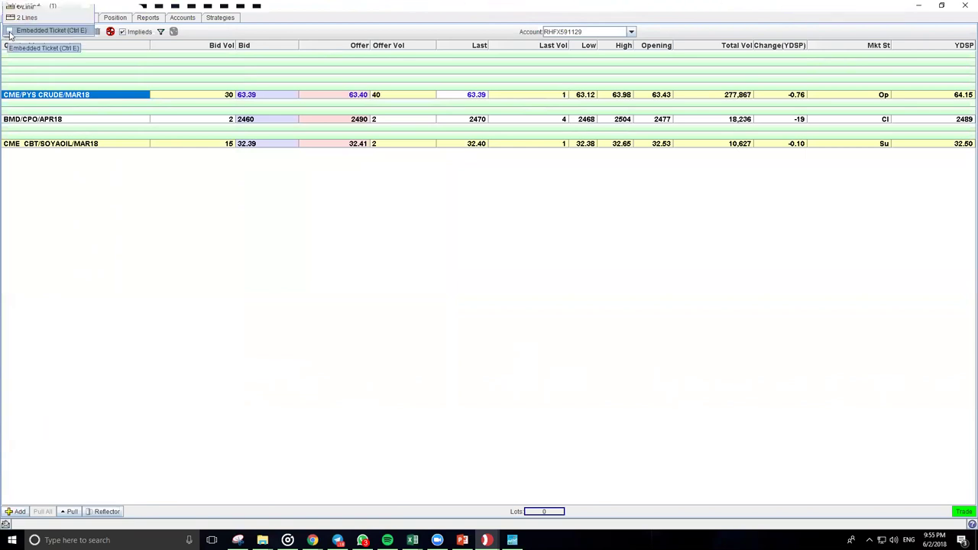
{"action": "left_click", "coordinate": [10, 31]}
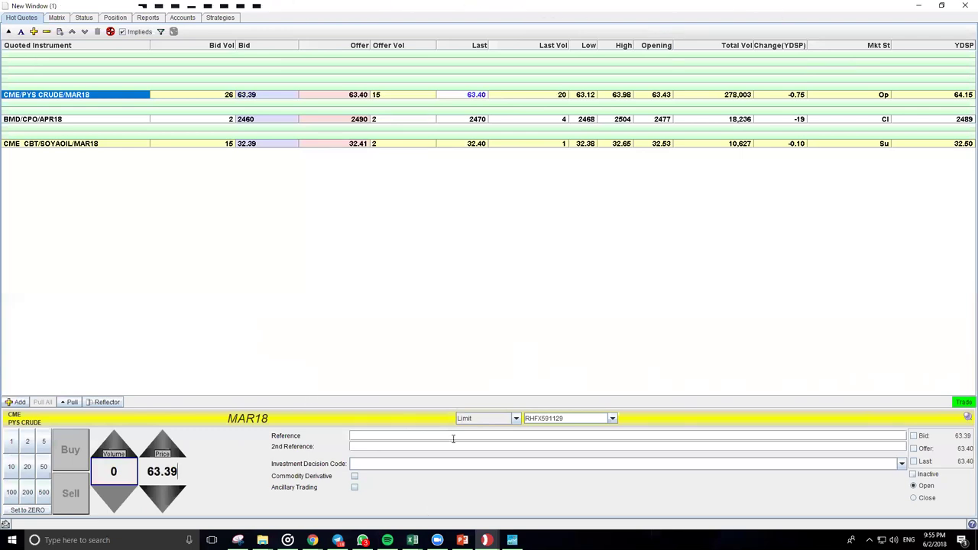
{"action": "left_click", "coordinate": [113, 471]}
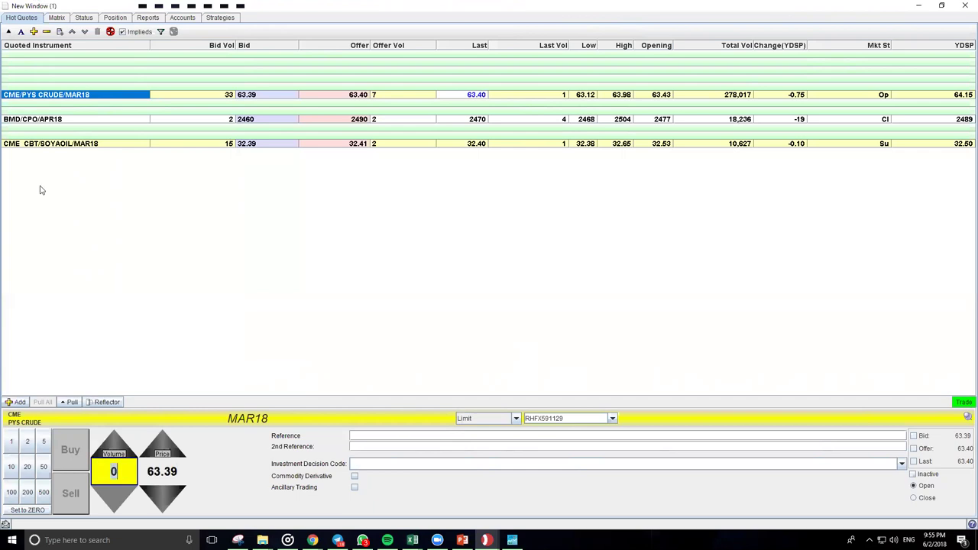
{"action": "left_click", "coordinate": [9, 34]}
{"action": "left_click", "coordinate": [9, 30]}
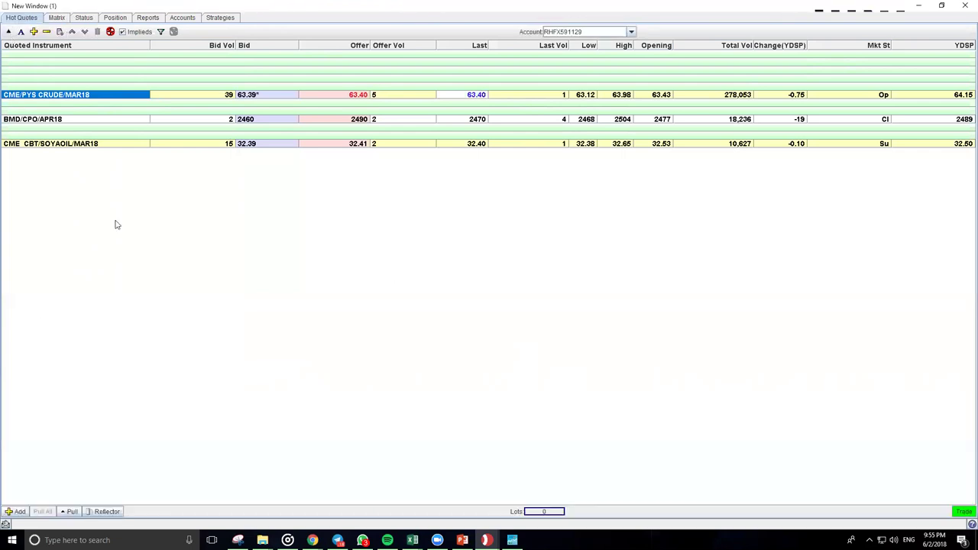
- Open two separate trade tickets for the BMD CPO APR18 contract and place them side by side
{"action": "left_click", "coordinate": [57, 118]}
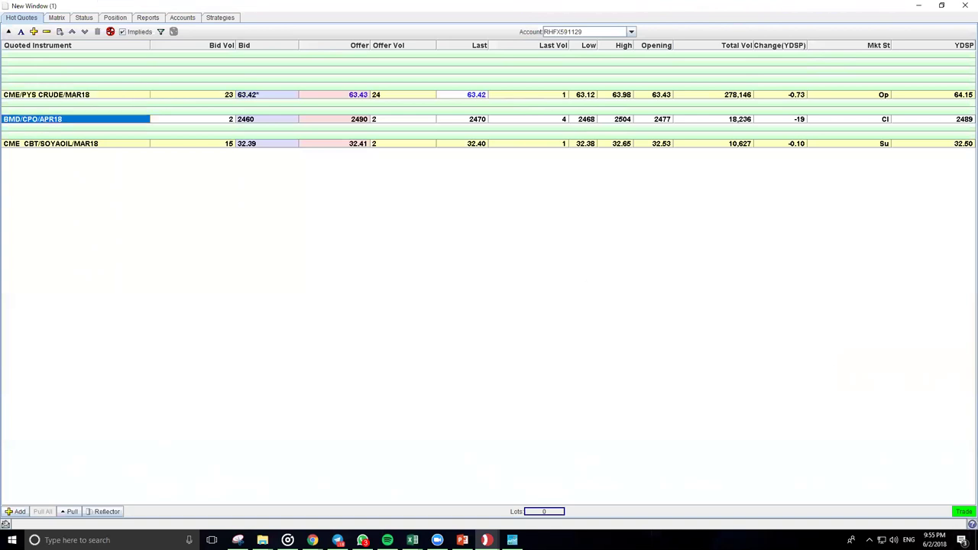
{"action": "key", "text": "Return"}
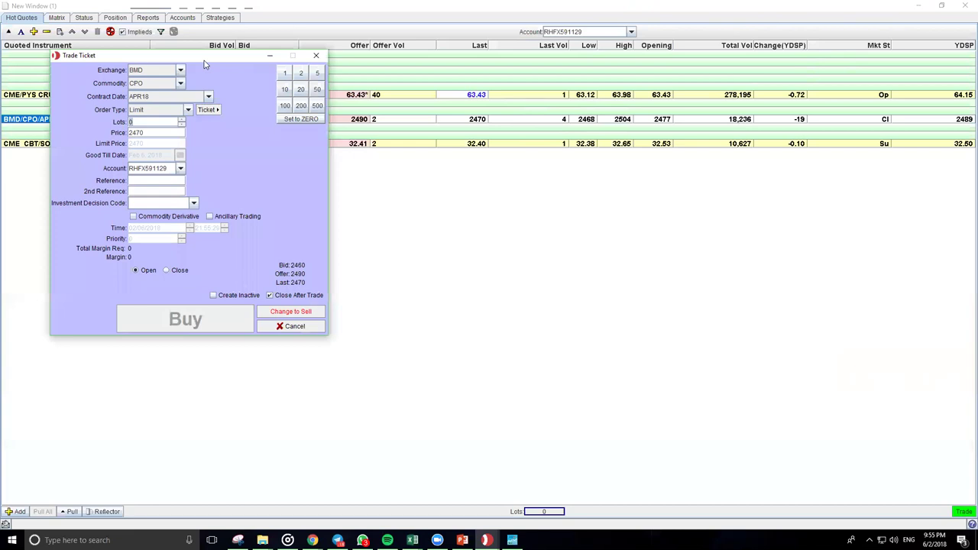
{"action": "left_click_drag", "start_coordinate": [193, 57], "coordinate": [127, 185]}
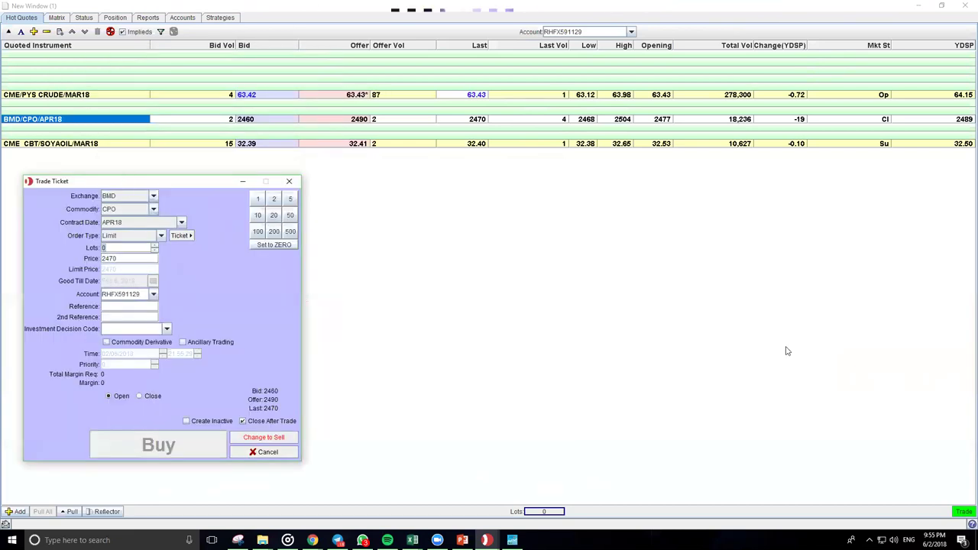
{"action": "left_click", "coordinate": [963, 511]}
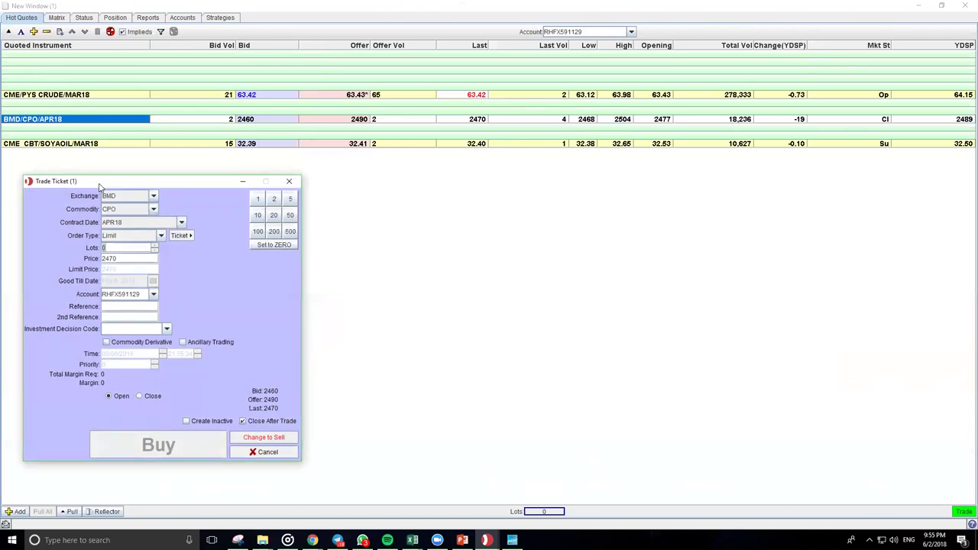
{"action": "left_click_drag", "start_coordinate": [99, 187], "coordinate": [428, 192]}
{"action": "mouse_move", "coordinate": [486, 540]}
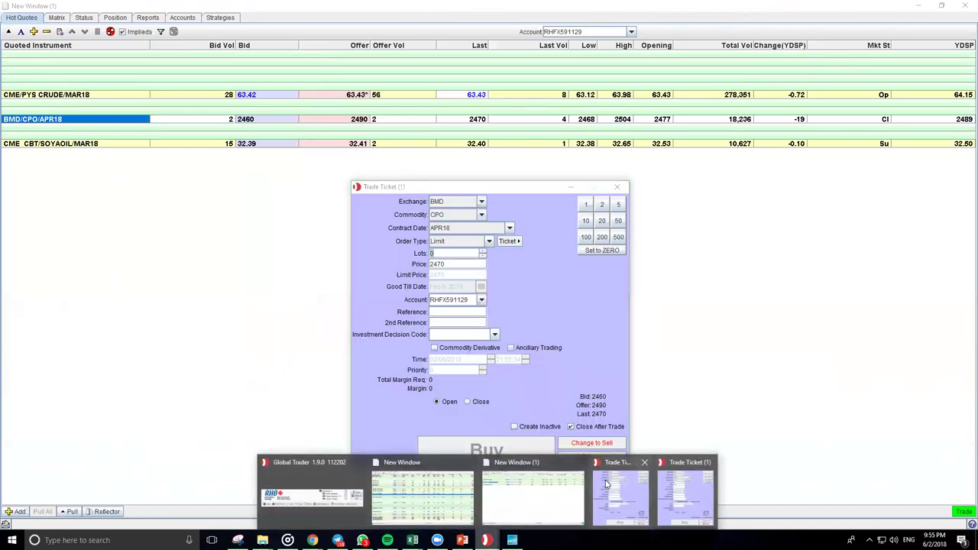
{"action": "left_click", "coordinate": [607, 483]}
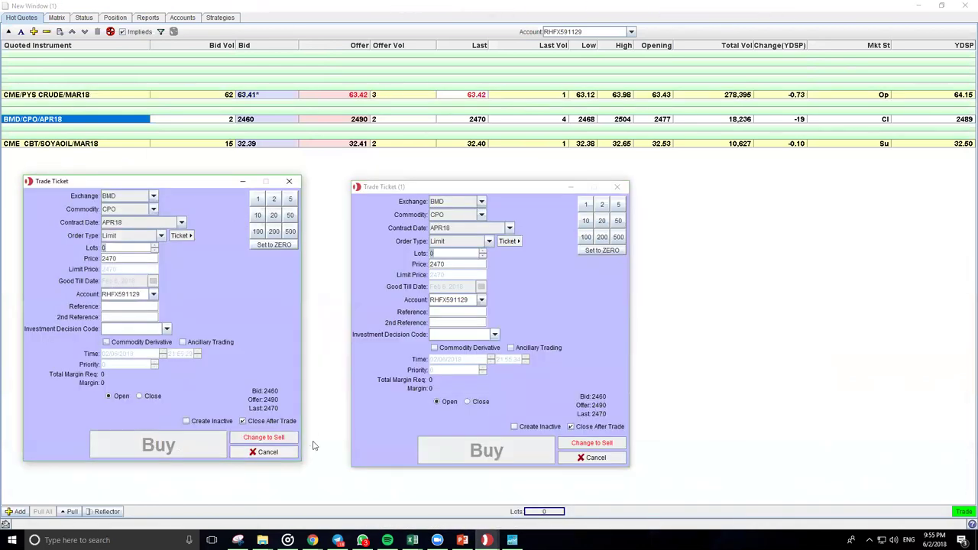
- Switch the first CPO ticket to Sell and back to Buy, and align the second ticket level with it
{"action": "left_click", "coordinate": [263, 437]}
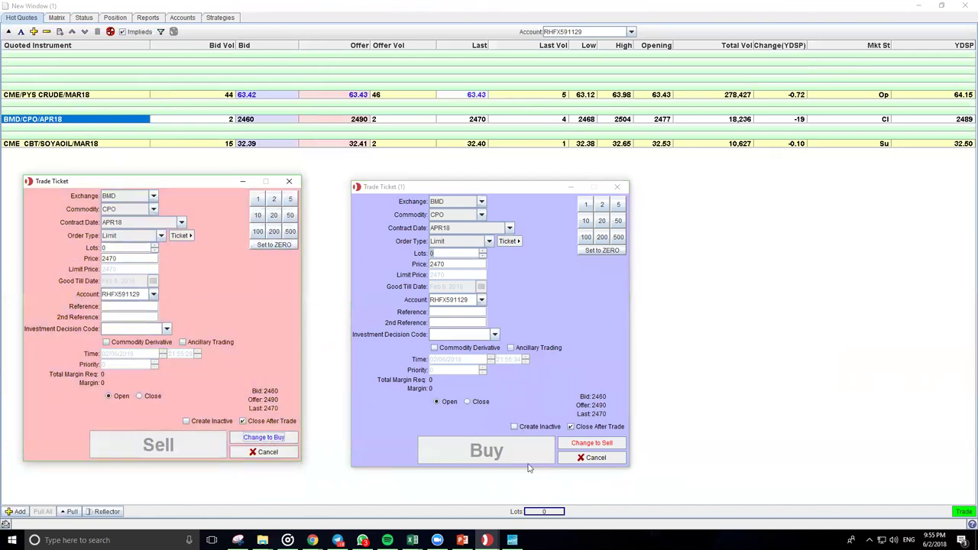
{"action": "left_click", "coordinate": [263, 438]}
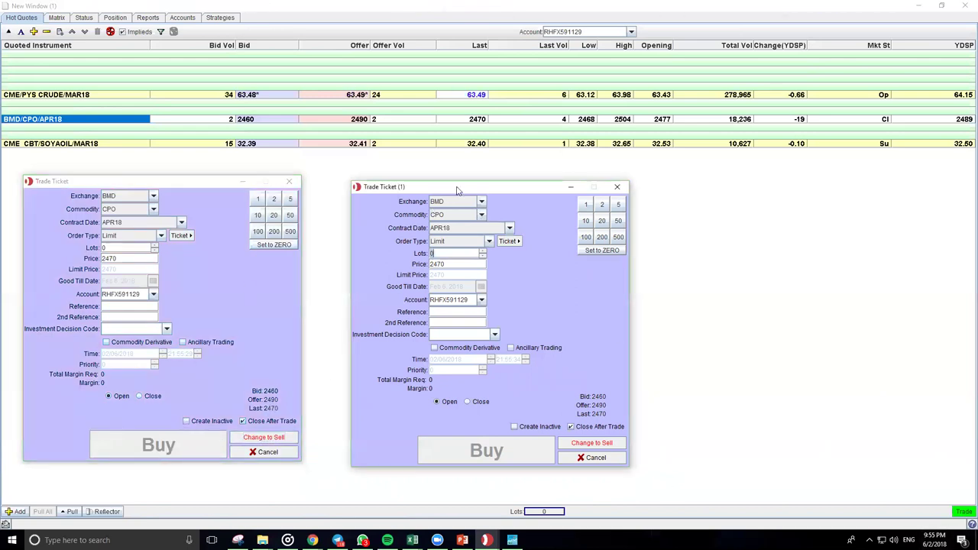
{"action": "left_click_drag", "start_coordinate": [454, 191], "coordinate": [470, 186]}
{"action": "left_click", "coordinate": [480, 144]}
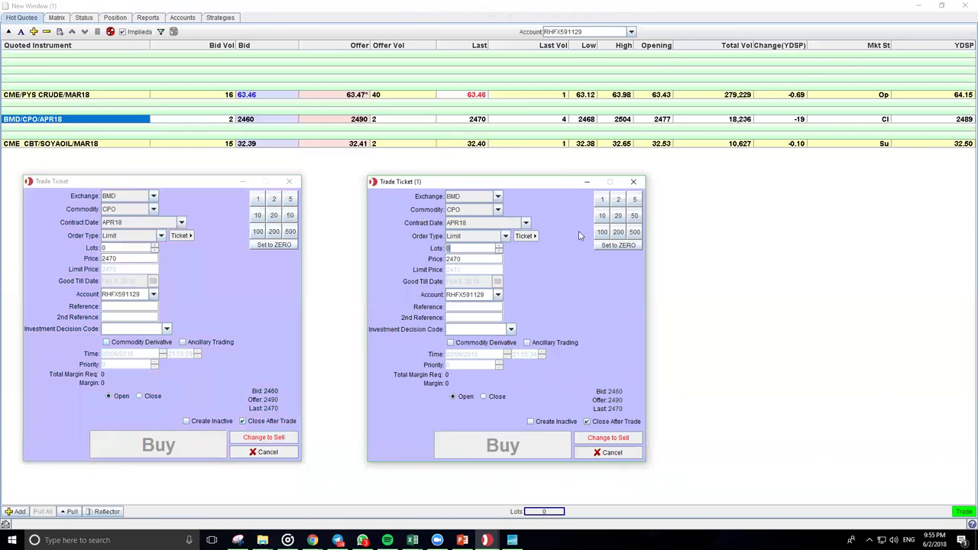
- Return to Hot Quotes and open a new trade ticket for CPO APR18, moved clear toward the middle of the quotes window
{"action": "left_click", "coordinate": [62, 71]}
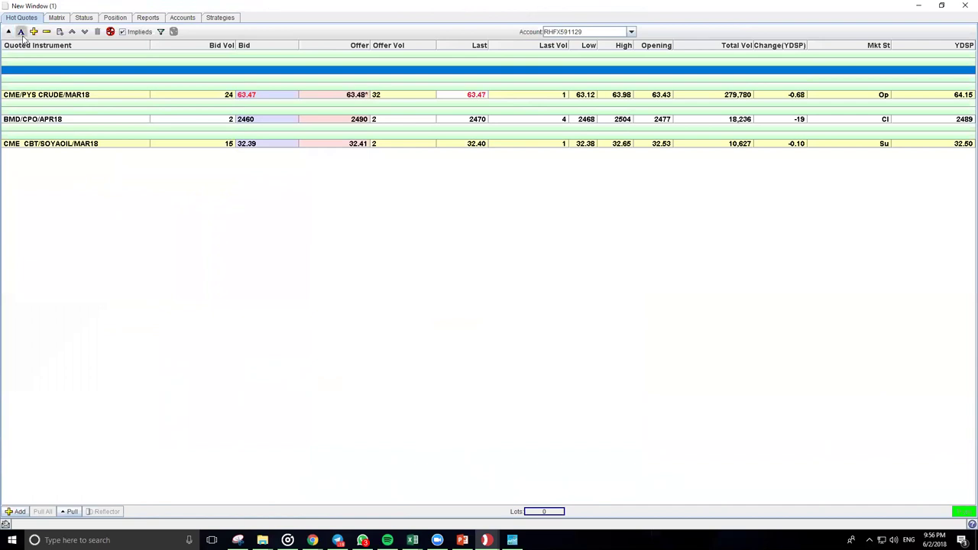
{"action": "left_click", "coordinate": [39, 122]}
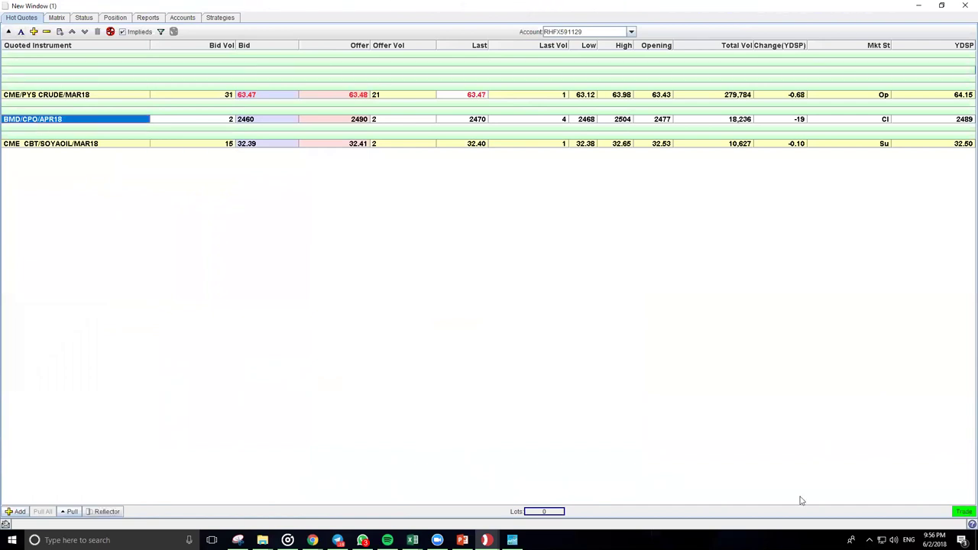
{"action": "left_click", "coordinate": [961, 512]}
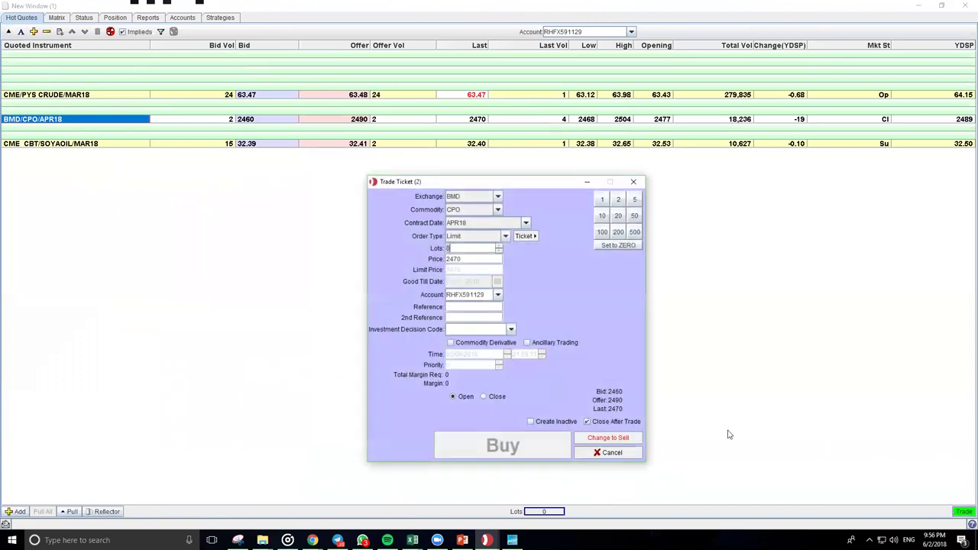
{"action": "left_click_drag", "start_coordinate": [435, 181], "coordinate": [275, 171]}
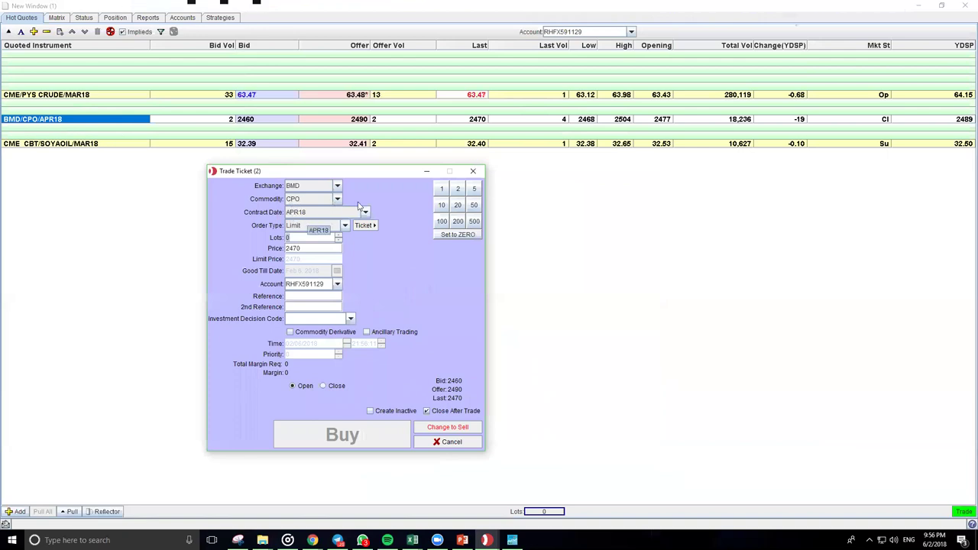
- Review the available order types in the new CPO trade ticket, shift the ticket aside, and set its order type to Market
{"action": "left_click", "coordinate": [344, 225]}
{"action": "left_click", "coordinate": [345, 225]}
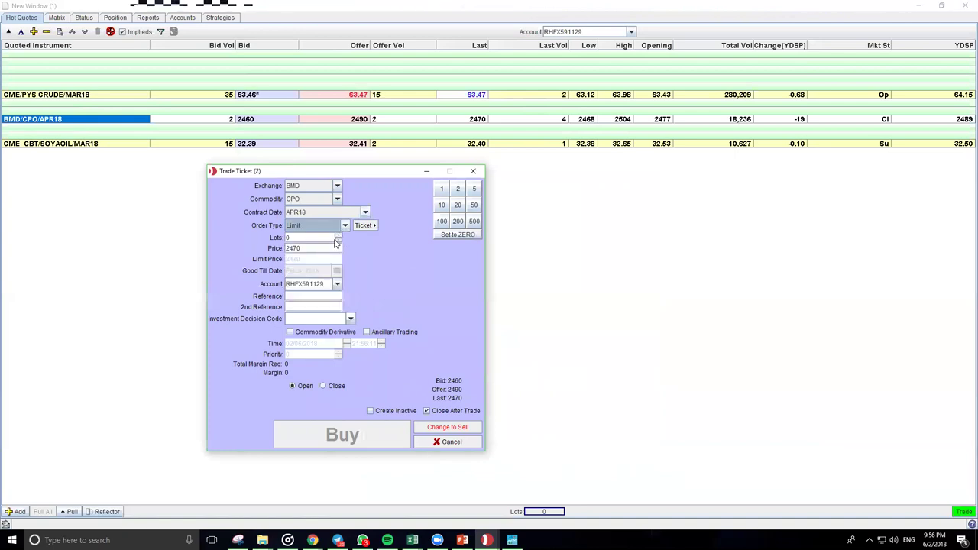
{"action": "key", "text": "alt+Down"}
{"action": "key", "text": "Escape"}
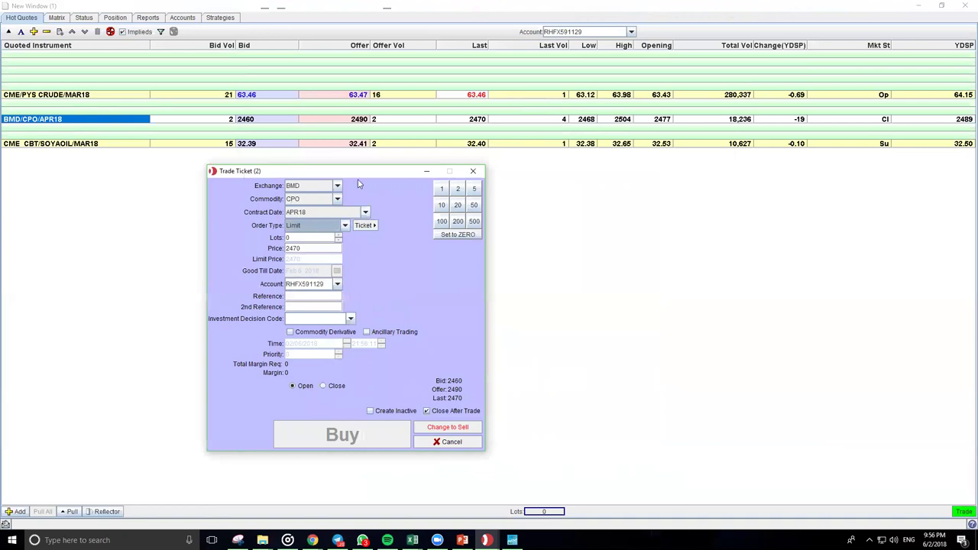
{"action": "left_click_drag", "start_coordinate": [358, 171], "coordinate": [256, 179]}
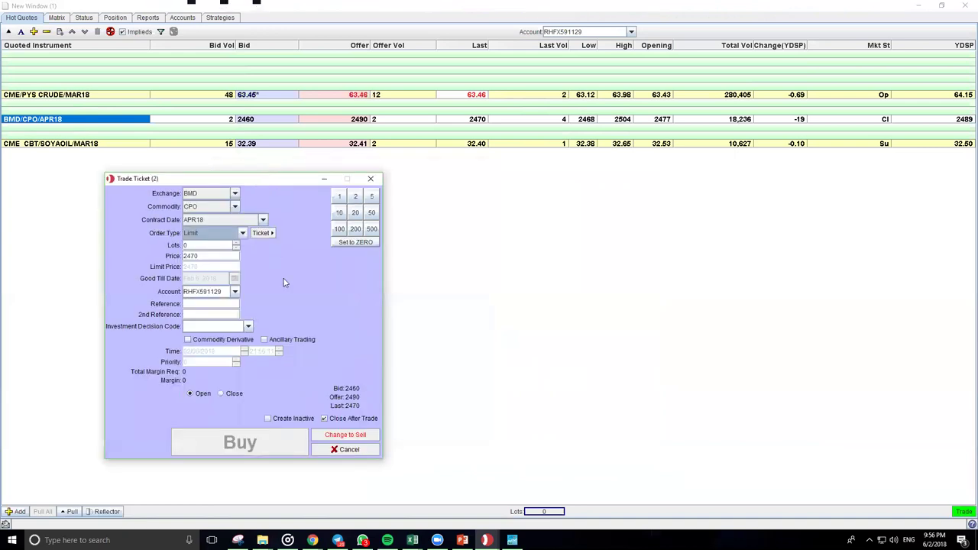
{"action": "left_click", "coordinate": [242, 233]}
{"action": "left_click", "coordinate": [207, 272]}
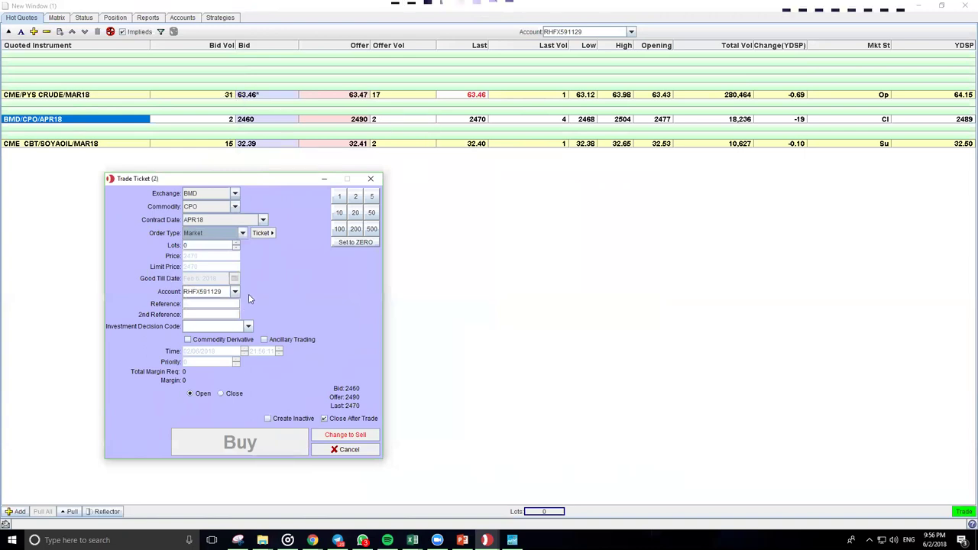
- Set the CPO ticket's order type to Limit with a price of 2470
{"action": "left_click", "coordinate": [242, 233]}
{"action": "left_click", "coordinate": [200, 246]}
{"action": "left_click", "coordinate": [201, 256]}
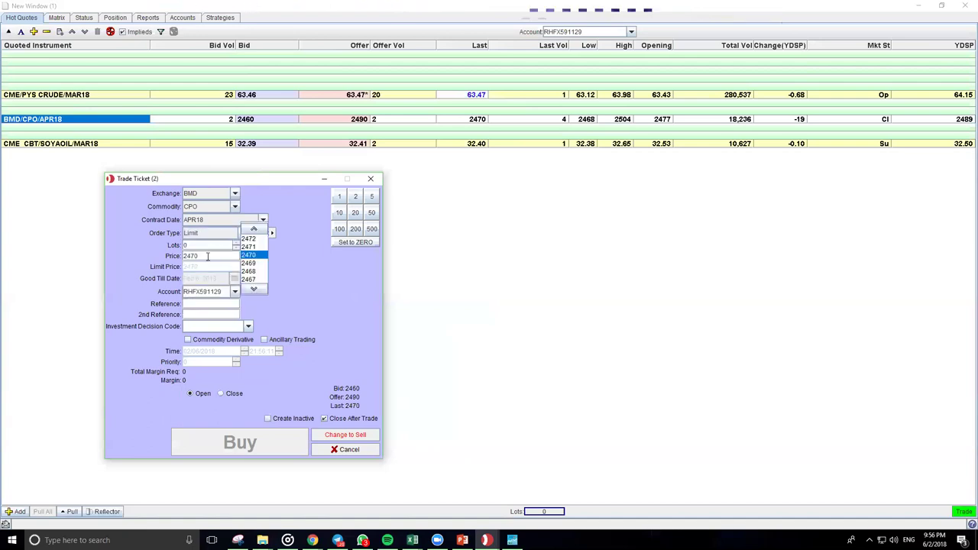
{"action": "left_click", "coordinate": [249, 254]}
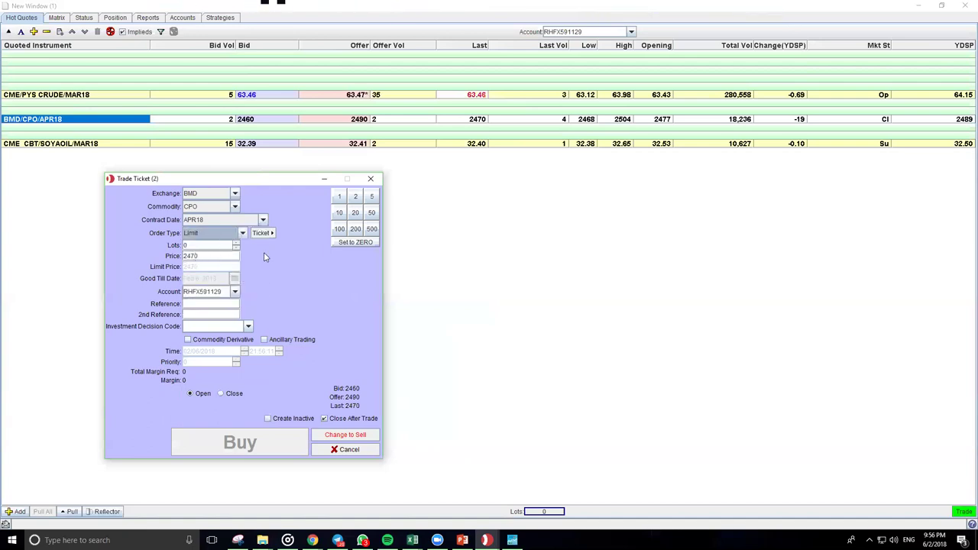
- Change the CPO ticket's order type to Stop
{"action": "left_click", "coordinate": [242, 235]}
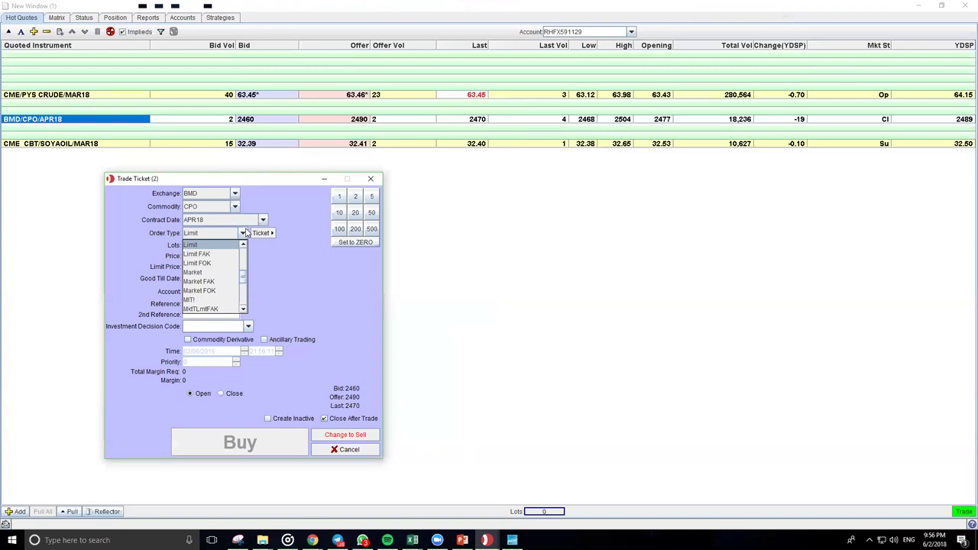
{"action": "left_click_drag", "start_coordinate": [243, 276], "coordinate": [242, 289]}
{"action": "left_click", "coordinate": [213, 297]}
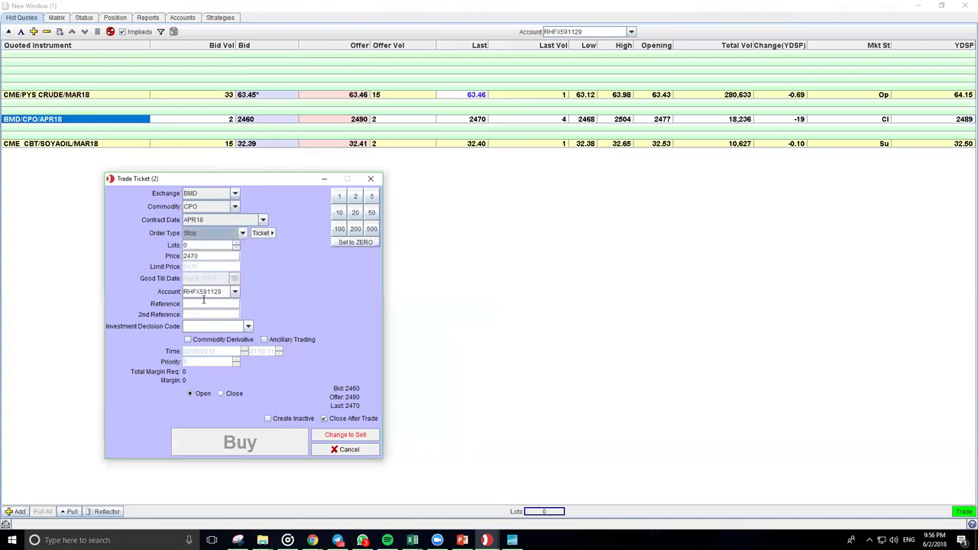
- Change the CPO ticket's order type to Stop Limit
{"action": "left_click", "coordinate": [221, 236]}
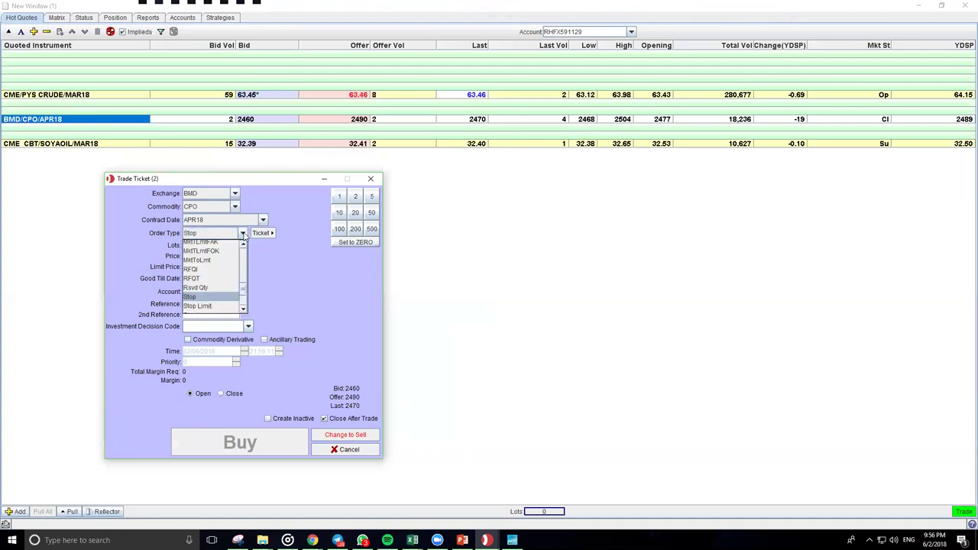
{"action": "left_click", "coordinate": [227, 305]}
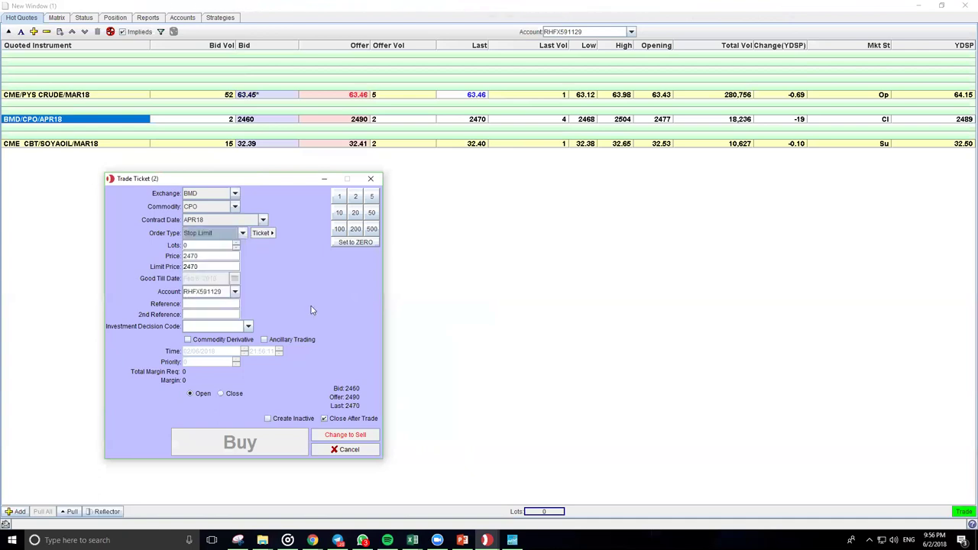
- Review the other available order types, including the GTC variants, in the CPO ticket and cancel the ticket
{"action": "left_click", "coordinate": [242, 234]}
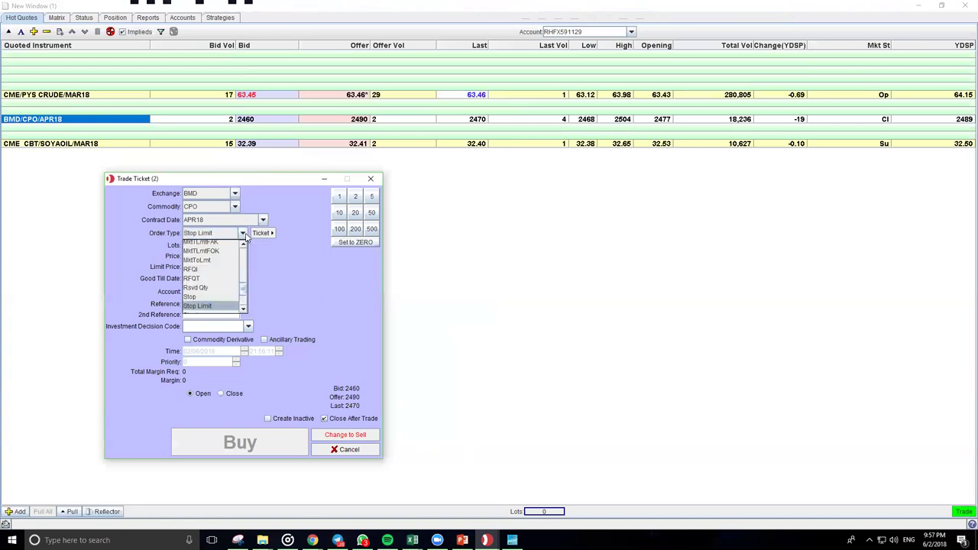
{"action": "left_click_drag", "start_coordinate": [244, 286], "coordinate": [240, 257]}
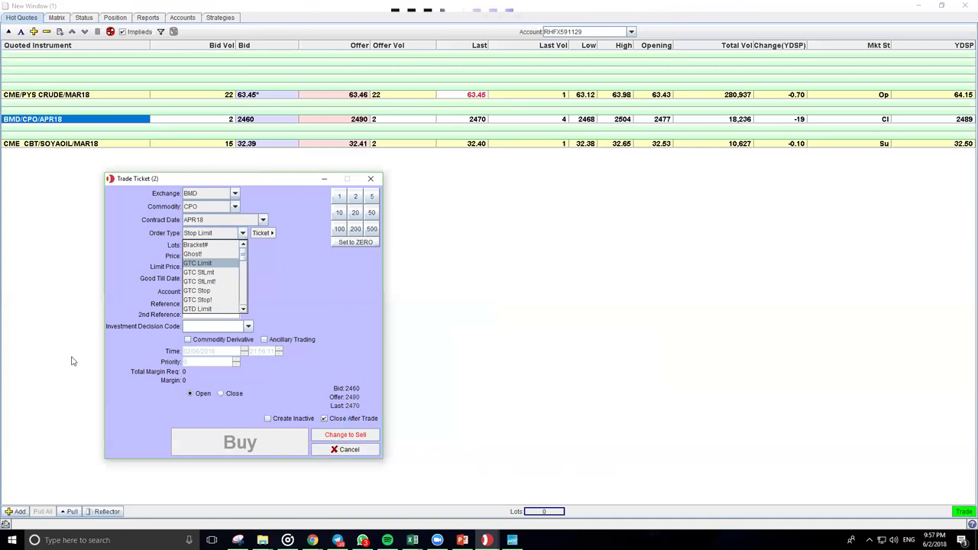
{"action": "left_click", "coordinate": [345, 305]}
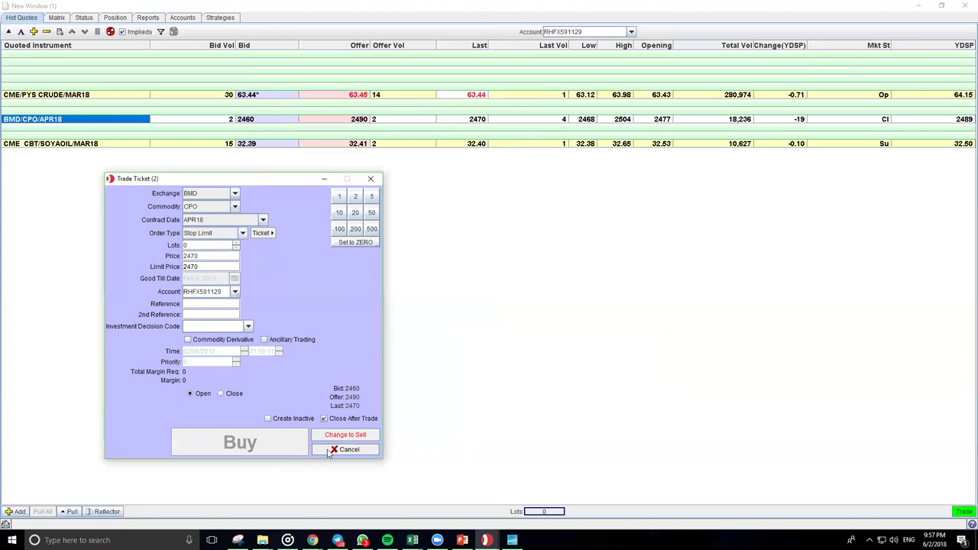
{"action": "left_click", "coordinate": [321, 449]}
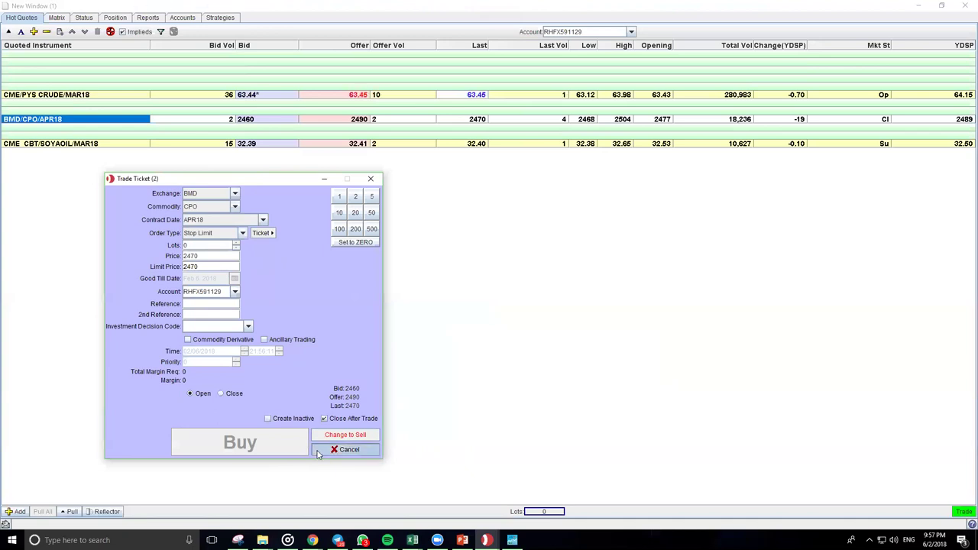
- Show the order status view and enlarge the Working orders pane to give it more height above the Completed orders
{"action": "left_click", "coordinate": [84, 20]}
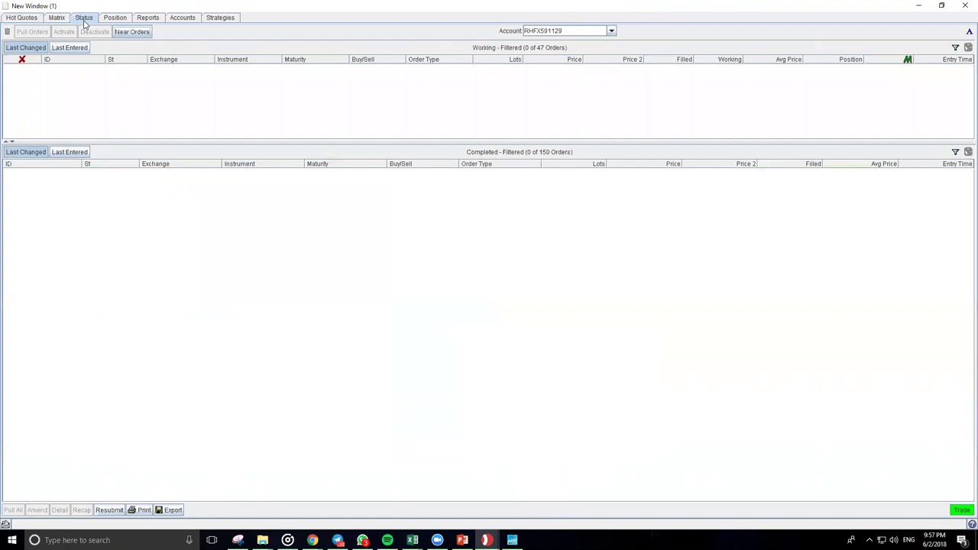
{"action": "left_click_drag", "start_coordinate": [356, 141], "coordinate": [356, 220]}
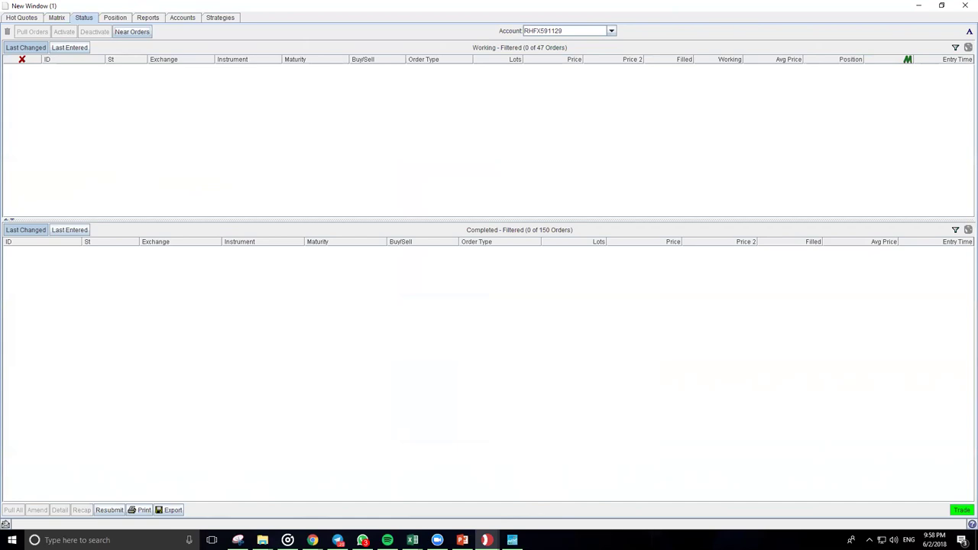
- Inspect the status view's font settings and the Completed orders table's selectable columns and sizing options without applying changes
{"action": "left_click", "coordinate": [963, 34]}
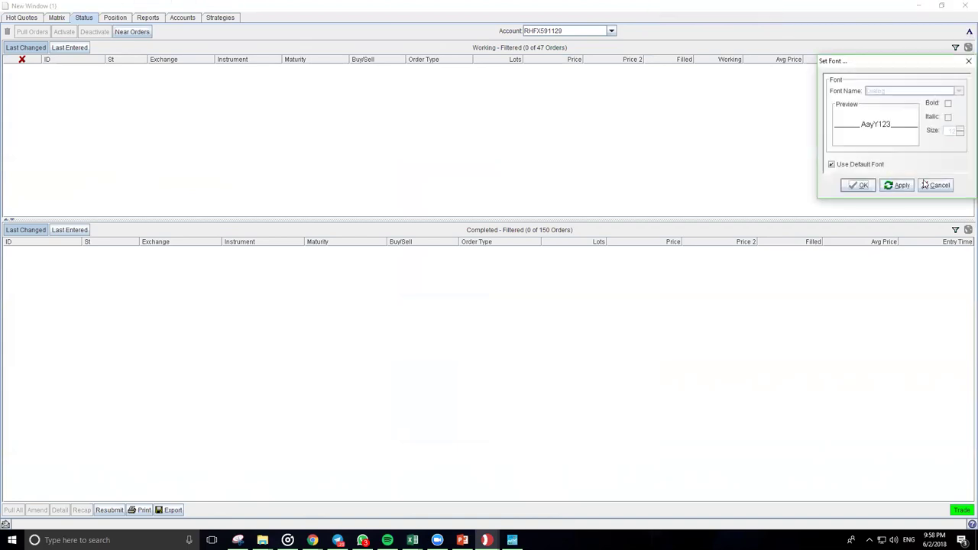
{"action": "left_click", "coordinate": [935, 185]}
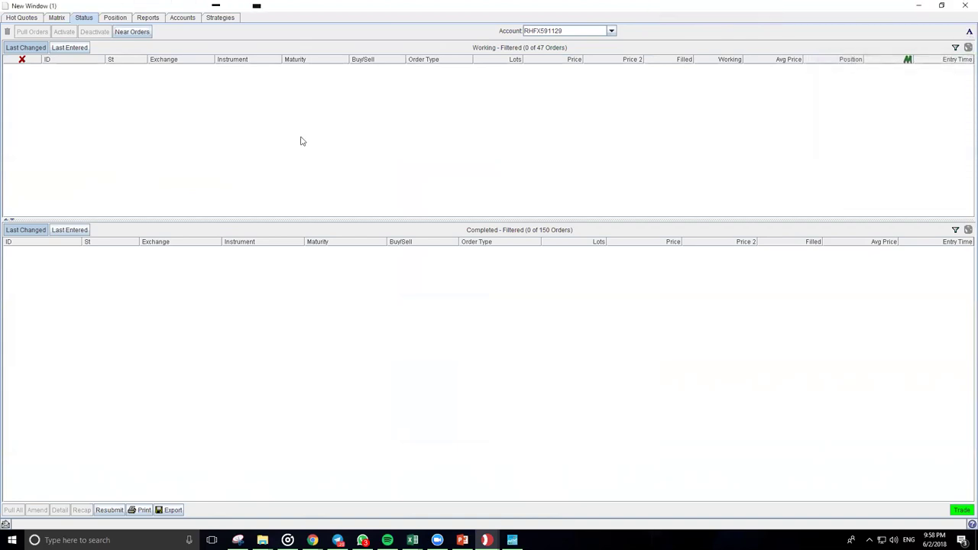
{"action": "right_click", "coordinate": [619, 244]}
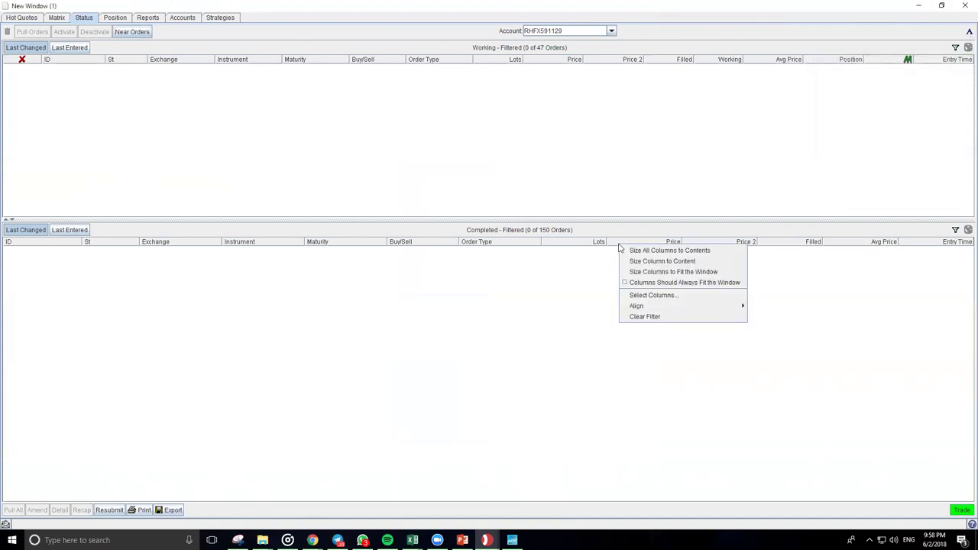
{"action": "left_click", "coordinate": [648, 297]}
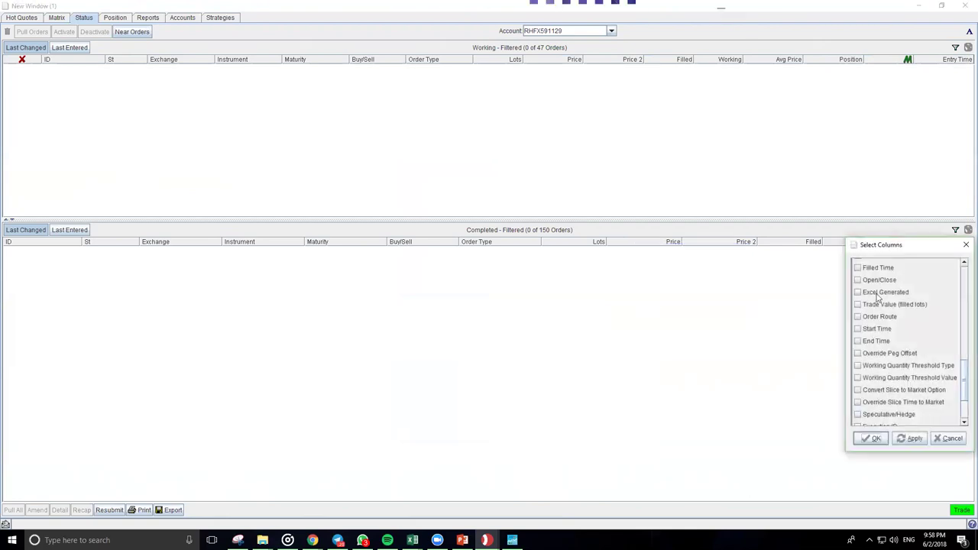
{"action": "scroll", "coordinate": [904, 337], "scroll_direction": "down", "scroll_amount": 3}
{"action": "scroll", "coordinate": [904, 336], "scroll_direction": "down", "scroll_amount": 1}
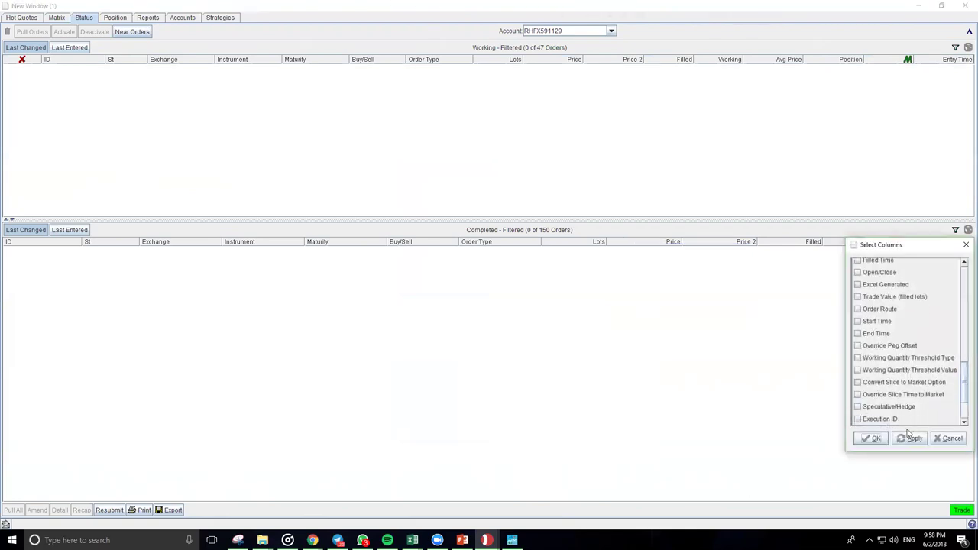
{"action": "left_click", "coordinate": [948, 439]}
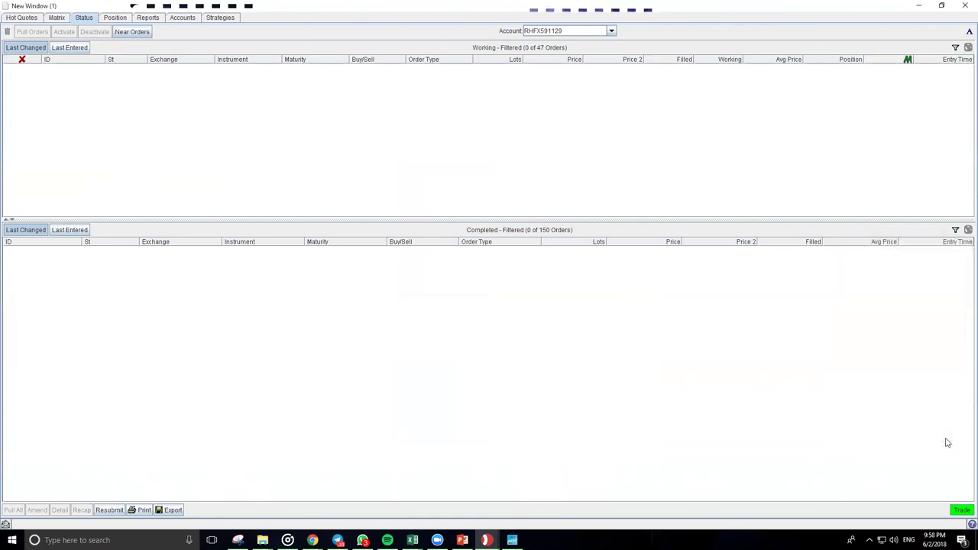
{"action": "right_click", "coordinate": [638, 242]}
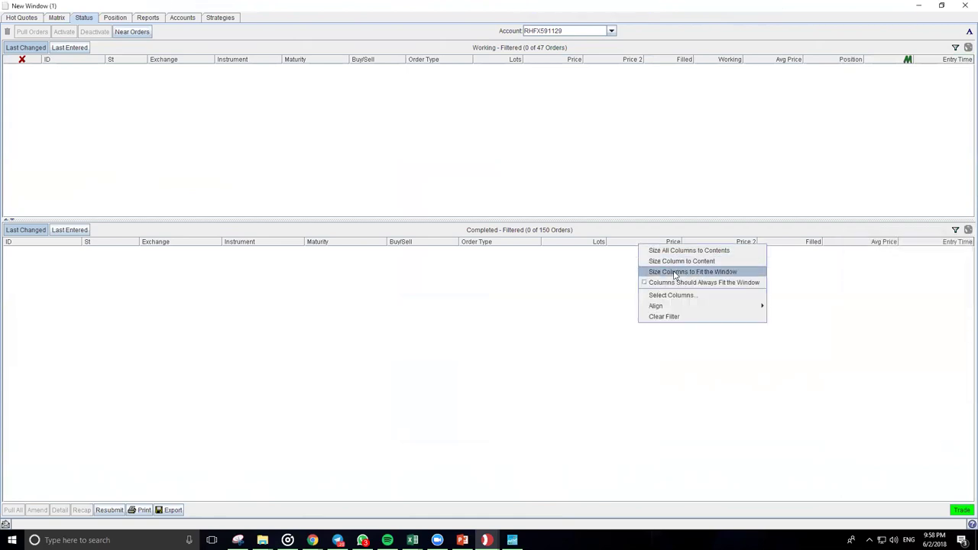
{"action": "left_click", "coordinate": [419, 162]}
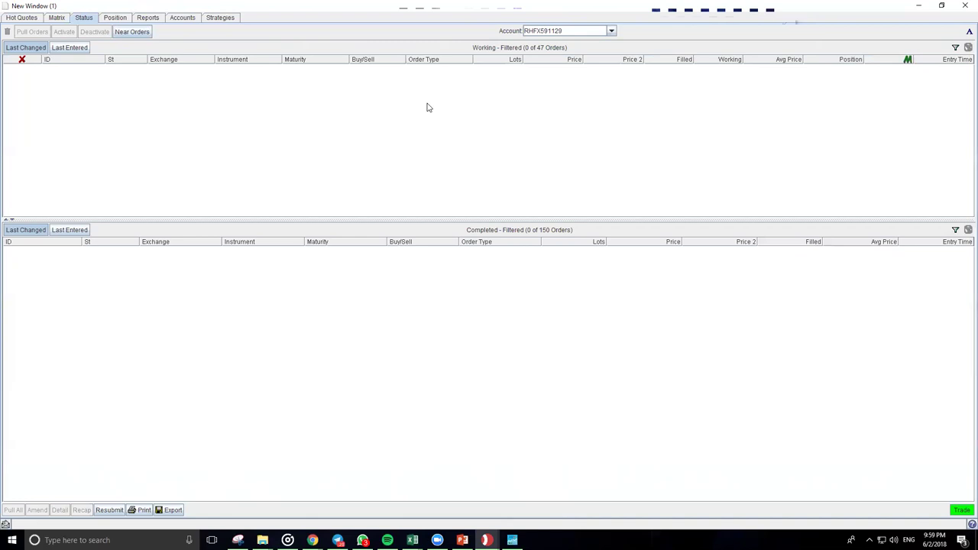
- Open a blank trade ticket from the status view, check the exchanges it offers, and cancel the ticket
{"action": "left_click", "coordinate": [961, 510]}
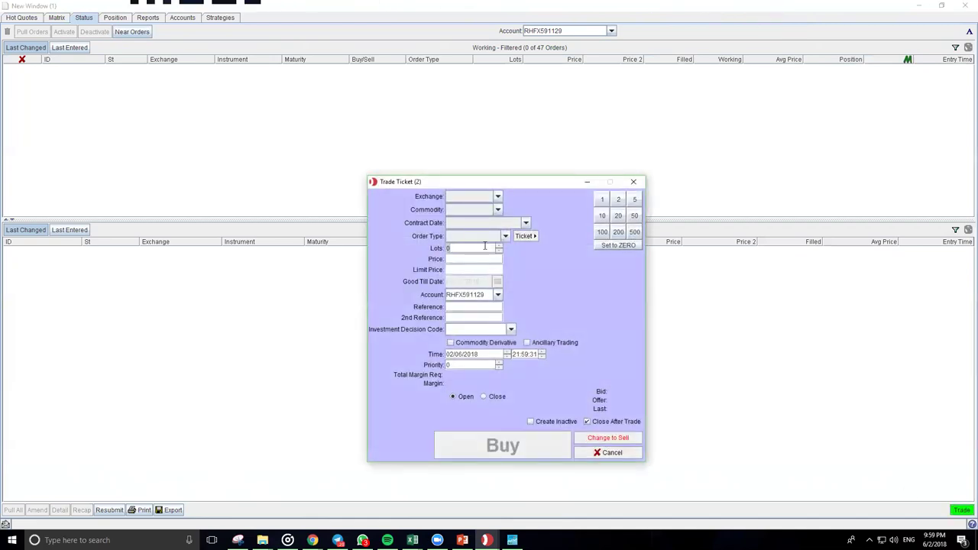
{"action": "left_click", "coordinate": [497, 197]}
{"action": "left_click", "coordinate": [498, 197]}
{"action": "left_click", "coordinate": [497, 197]}
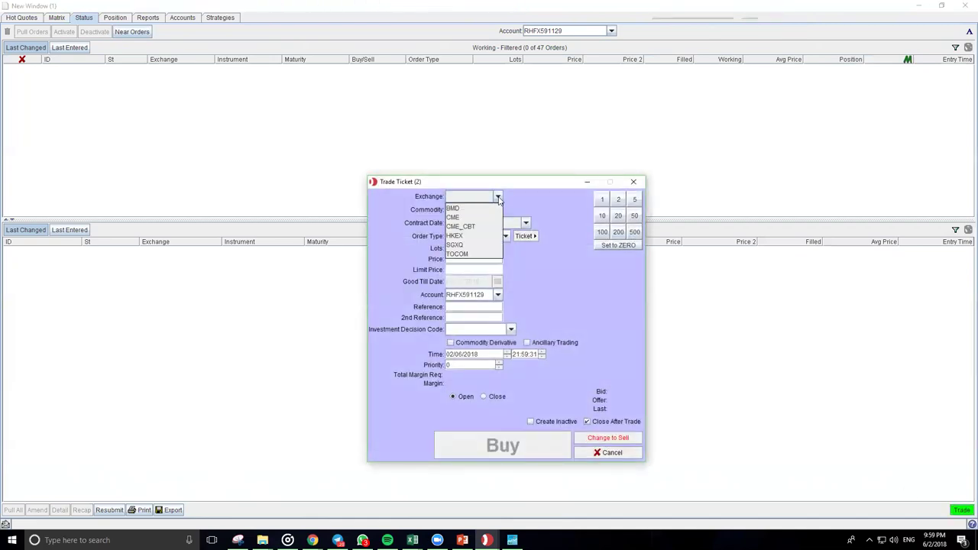
{"action": "left_click", "coordinate": [498, 197]}
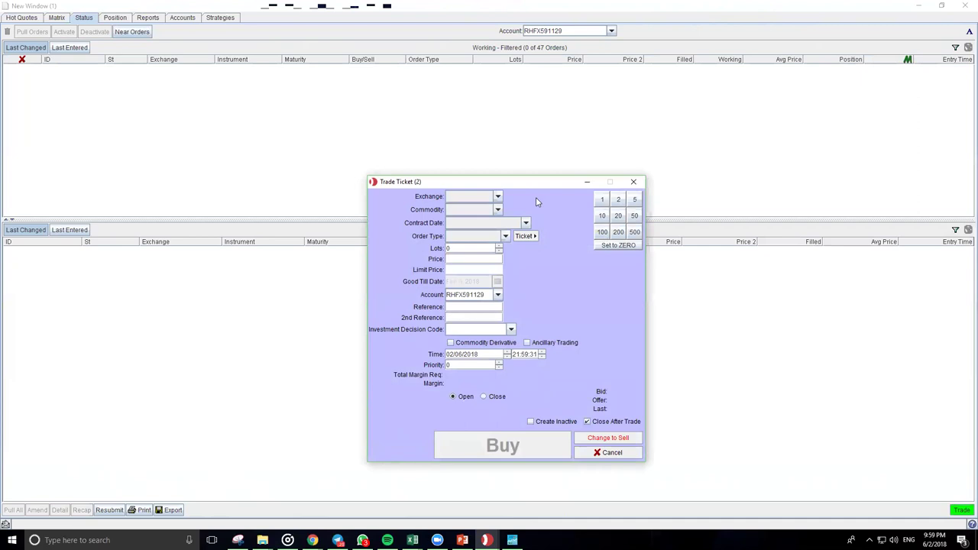
{"action": "left_click", "coordinate": [590, 452]}
- Open a CPO APR18 trade ticket from Hot Quotes, switch it to Sell, and discard it
{"action": "left_click", "coordinate": [21, 16]}
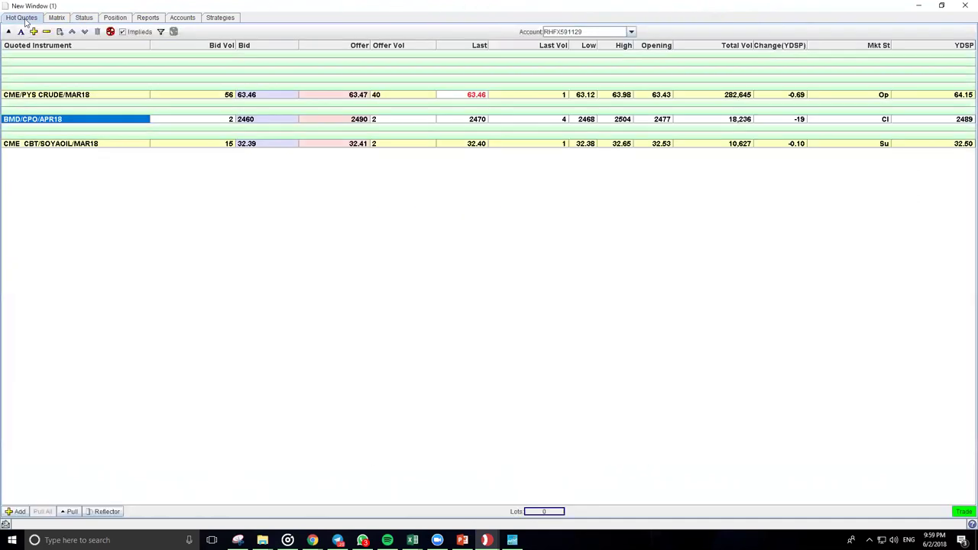
{"action": "left_click", "coordinate": [964, 511]}
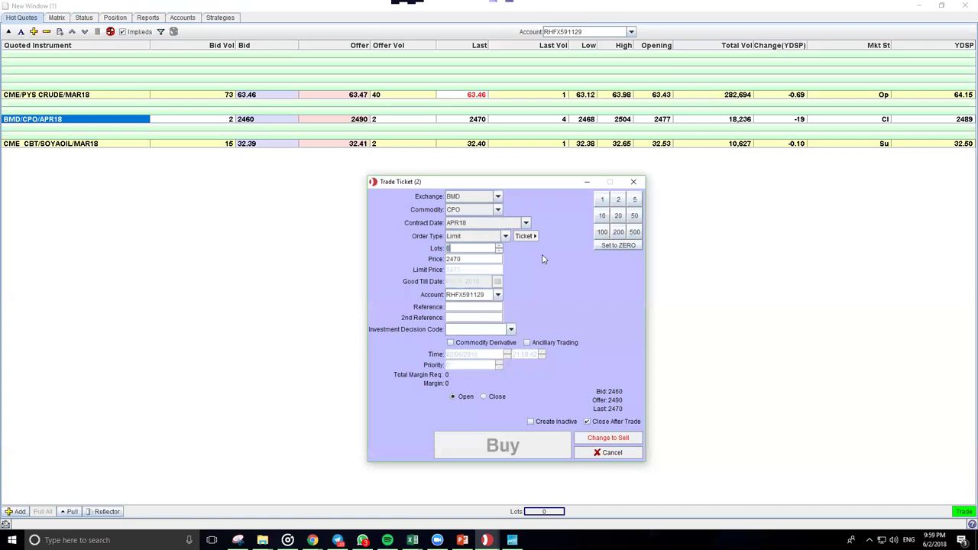
{"action": "left_click", "coordinate": [609, 437]}
{"action": "left_click", "coordinate": [609, 453]}
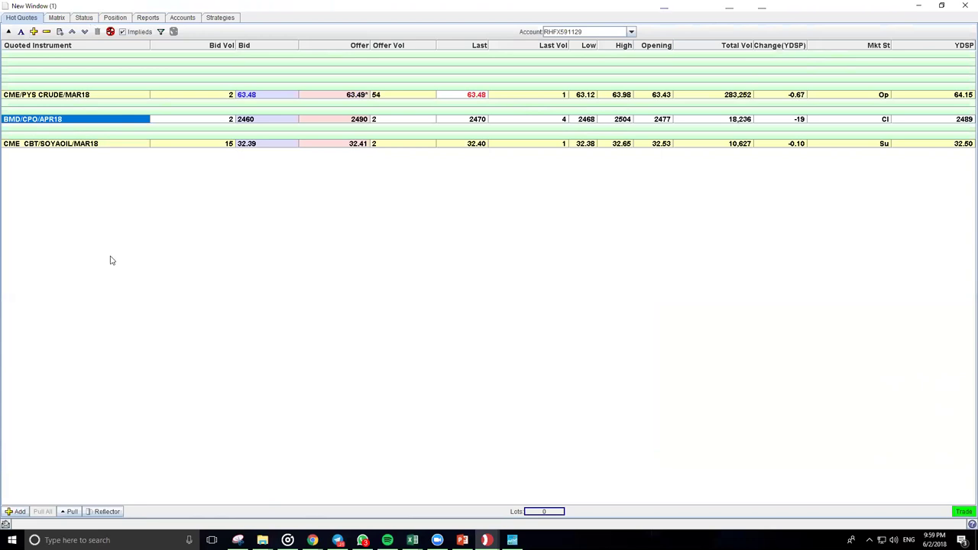
- Open the Position view and check the Enable Local Currency option in the platform's Position settings, cancelling without changes
{"action": "left_click", "coordinate": [113, 18]}
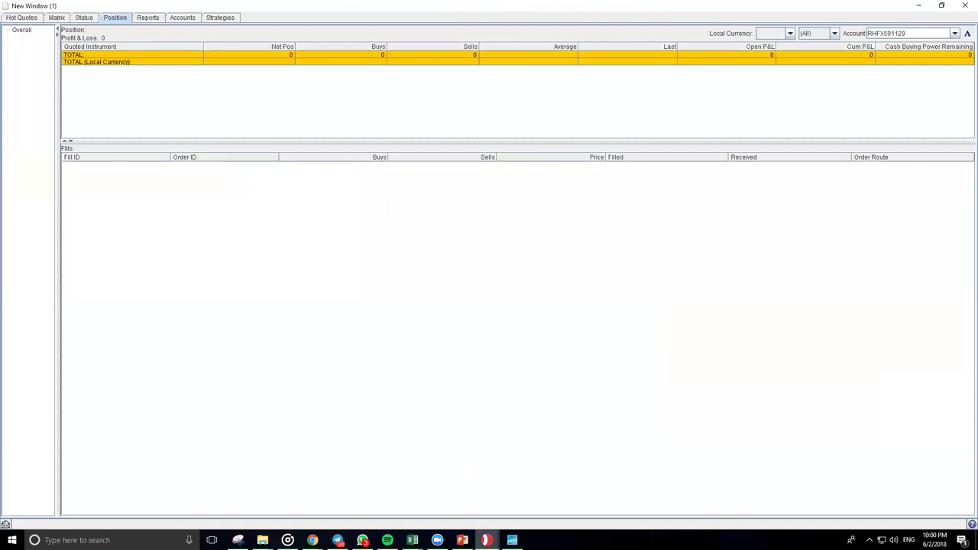
{"action": "left_click", "coordinate": [486, 540]}
{"action": "left_click", "coordinate": [309, 497]}
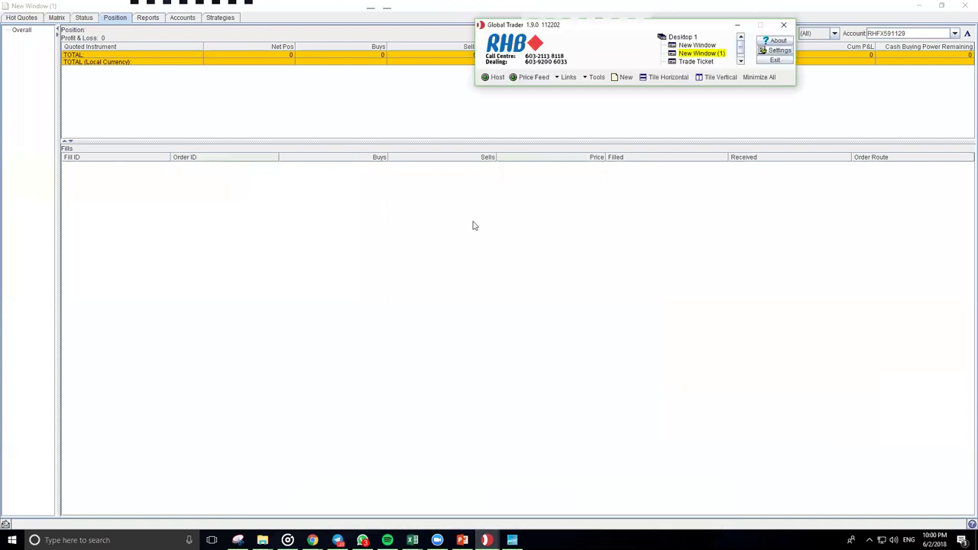
{"action": "left_click", "coordinate": [777, 50]}
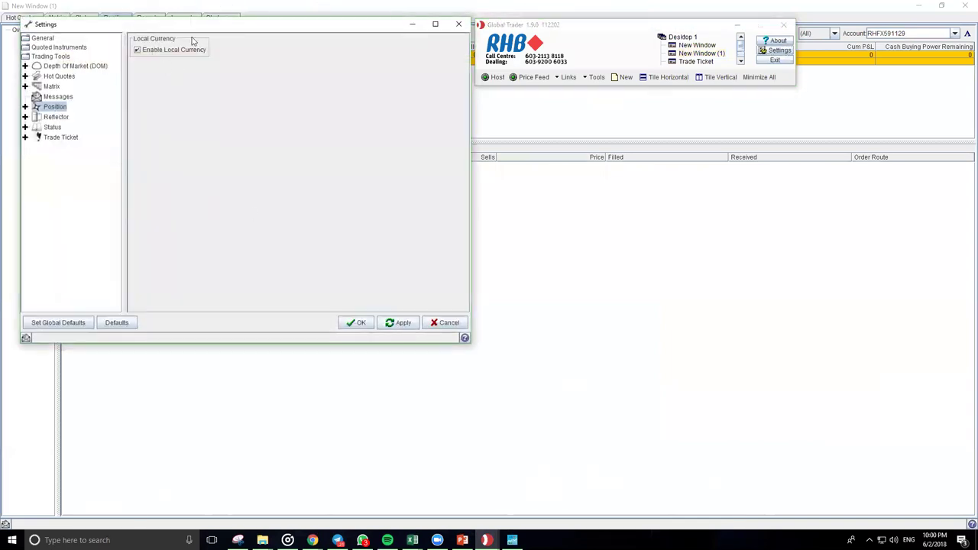
{"action": "left_click", "coordinate": [444, 322]}
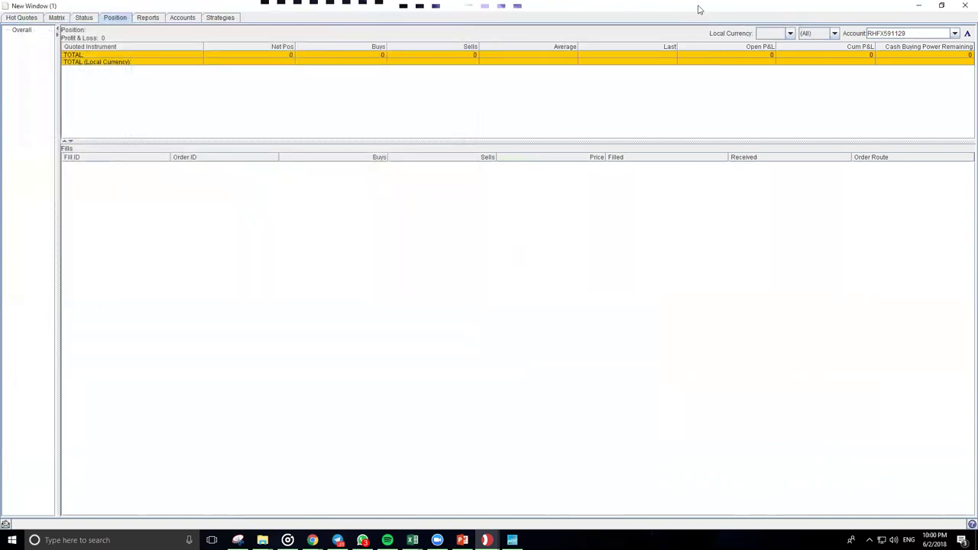
- Set the Position view's local currency to MYR and look at its font settings without changing them
{"action": "left_click", "coordinate": [790, 33]}
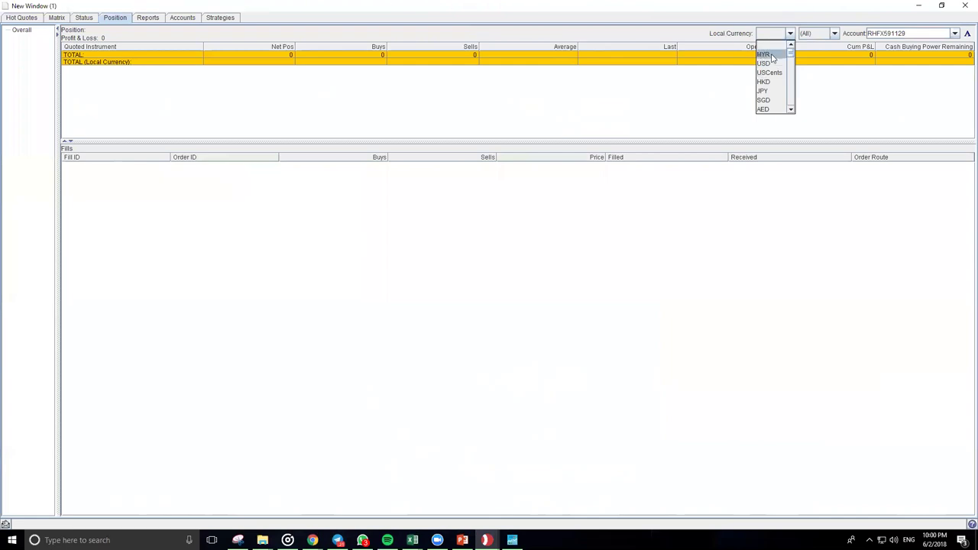
{"action": "left_click", "coordinate": [763, 55]}
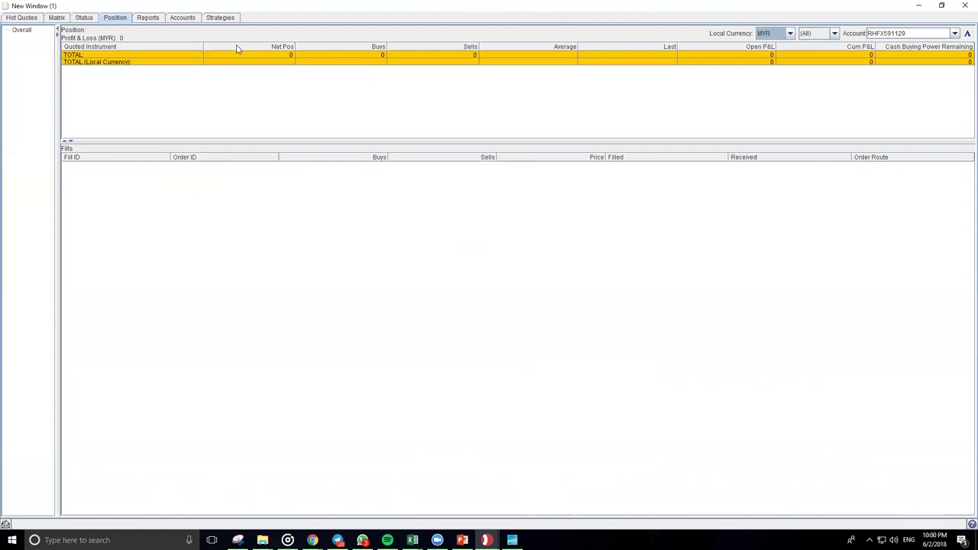
{"action": "left_click", "coordinate": [967, 32]}
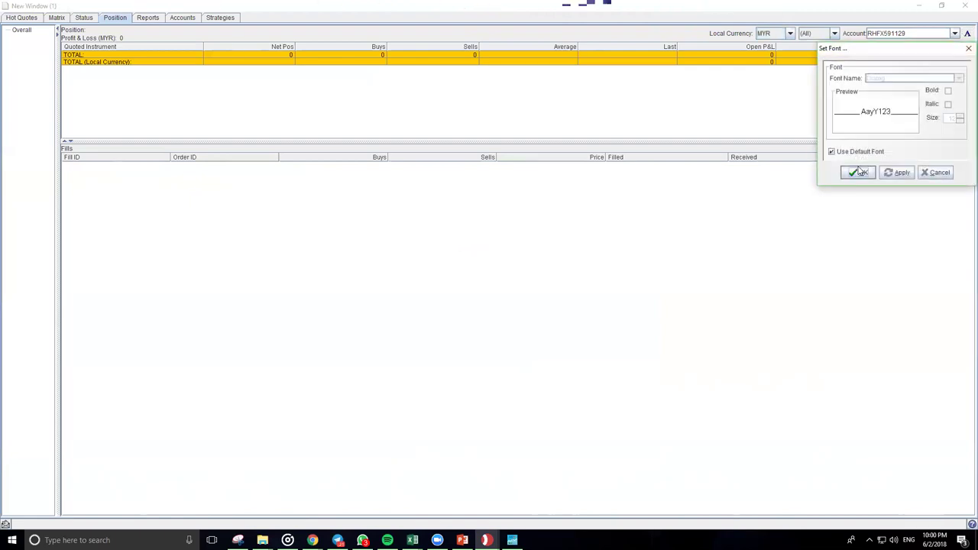
{"action": "left_click", "coordinate": [938, 173]}
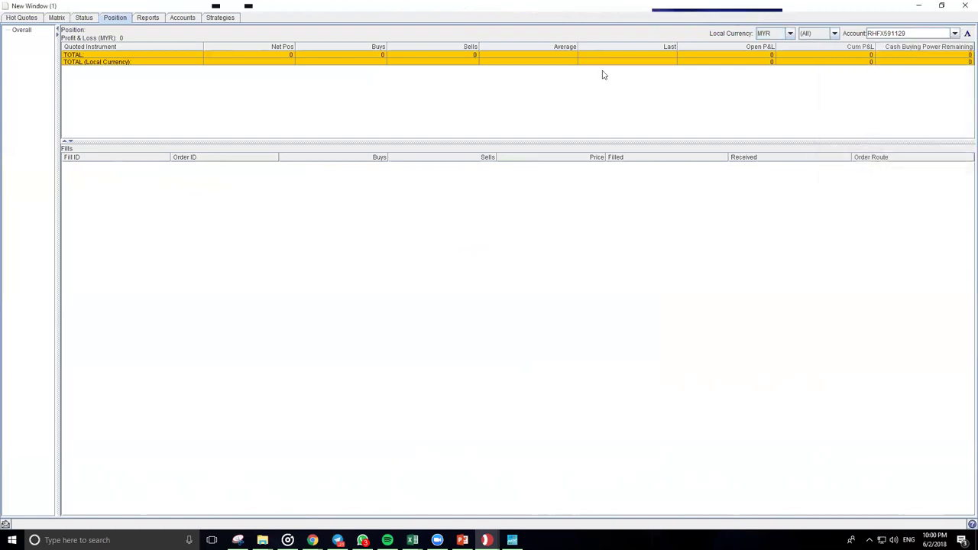
- Replace the Cash Buying Power Remaining column with the Equity column in the position table
{"action": "right_click", "coordinate": [540, 46]}
{"action": "left_click", "coordinate": [559, 93]}
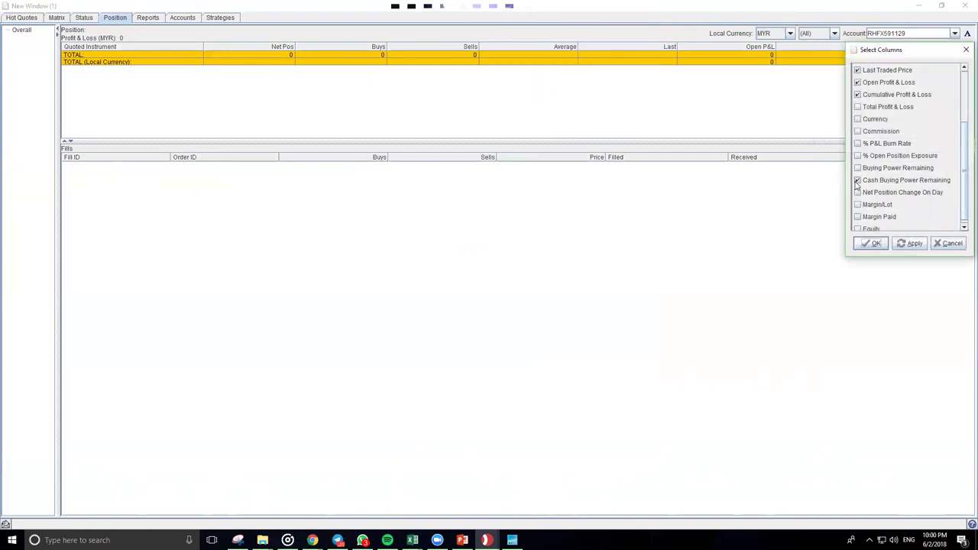
{"action": "left_click", "coordinate": [857, 181]}
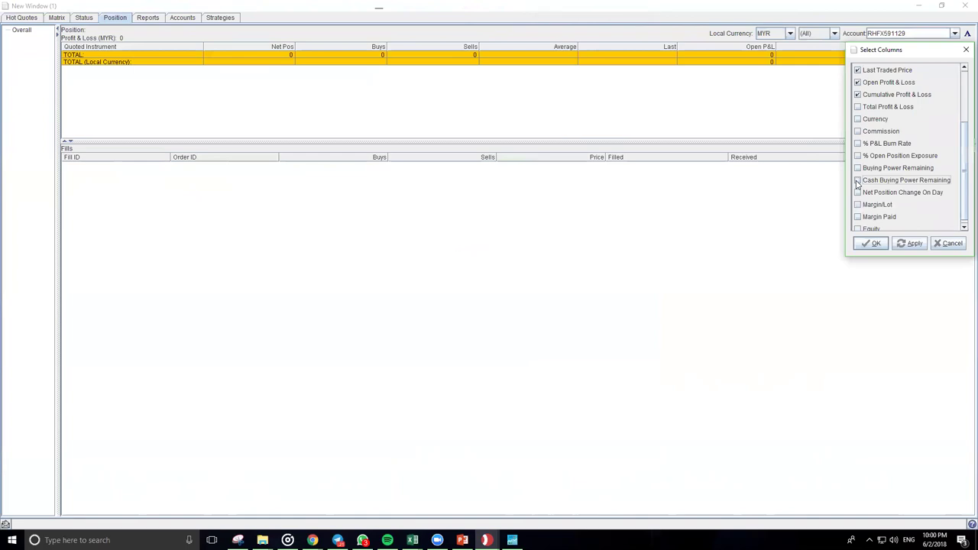
{"action": "left_click", "coordinate": [857, 229]}
{"action": "scroll", "coordinate": [965, 198], "scroll_direction": "down", "scroll_amount": 1}
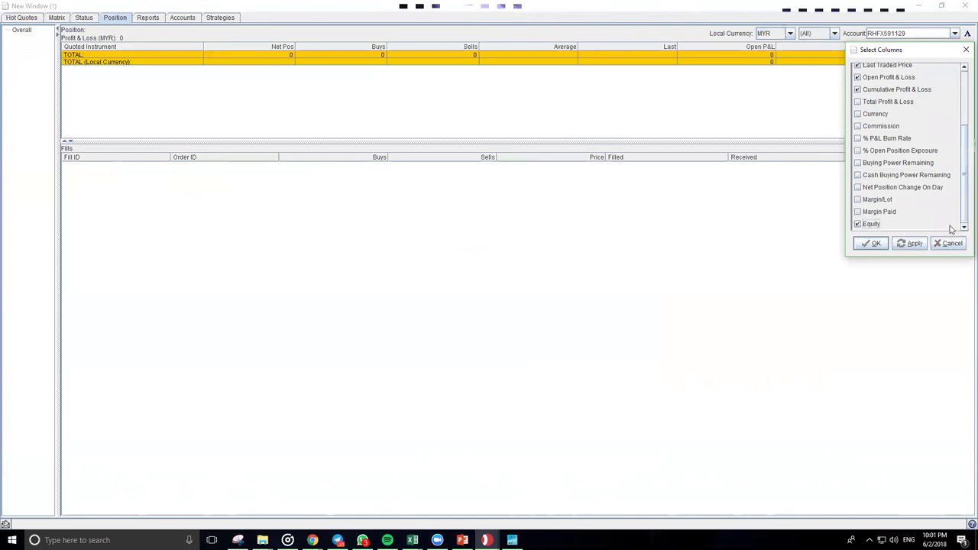
{"action": "left_click", "coordinate": [908, 245]}
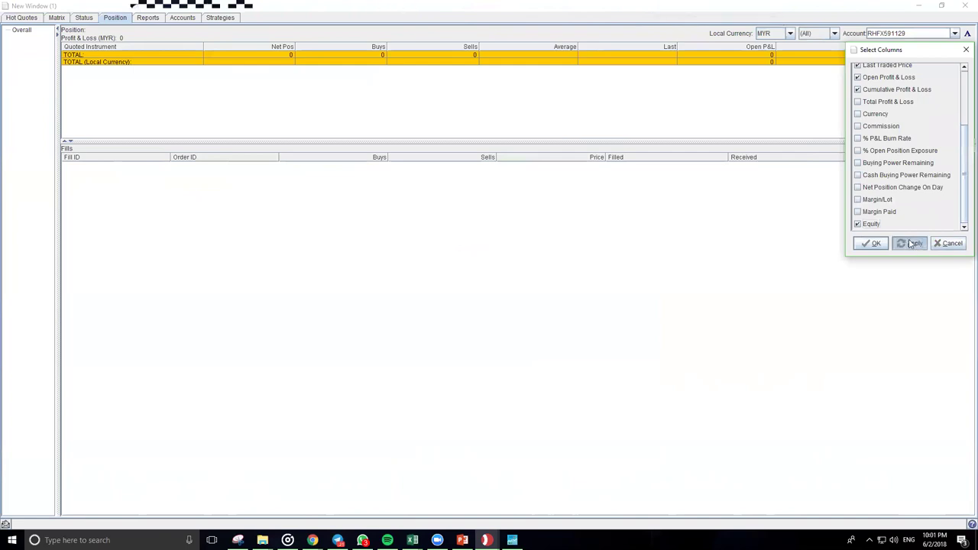
{"action": "left_click", "coordinate": [870, 242]}
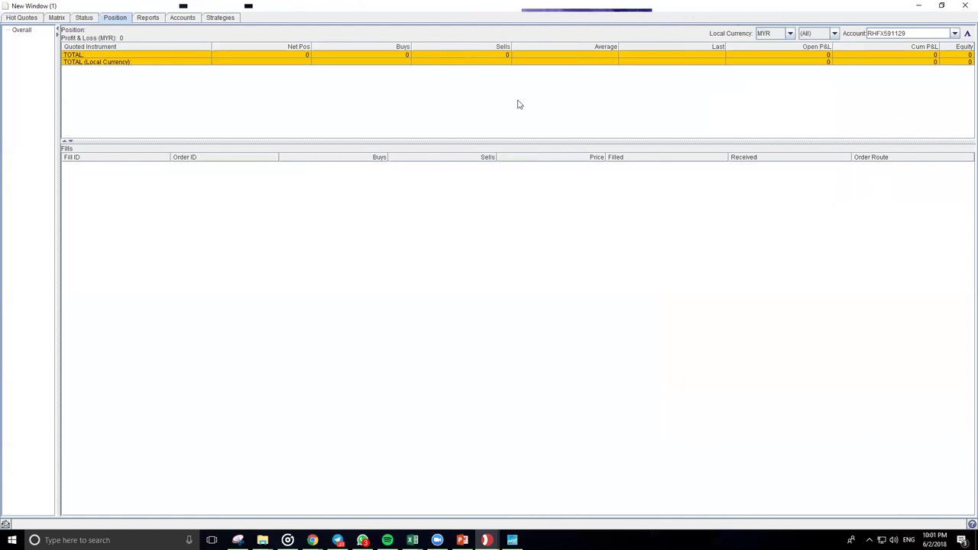
- Bring the open CPO APR18 trade ticket over the Status view, reposition it, and look at the Position view behind it
{"action": "left_click", "coordinate": [87, 19]}
{"action": "mouse_move", "coordinate": [486, 540]}
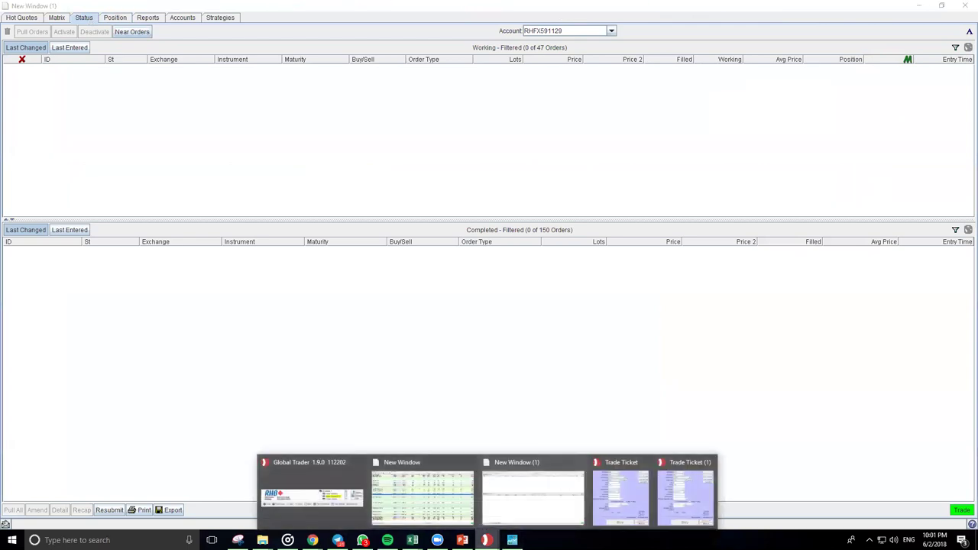
{"action": "left_click", "coordinate": [620, 489]}
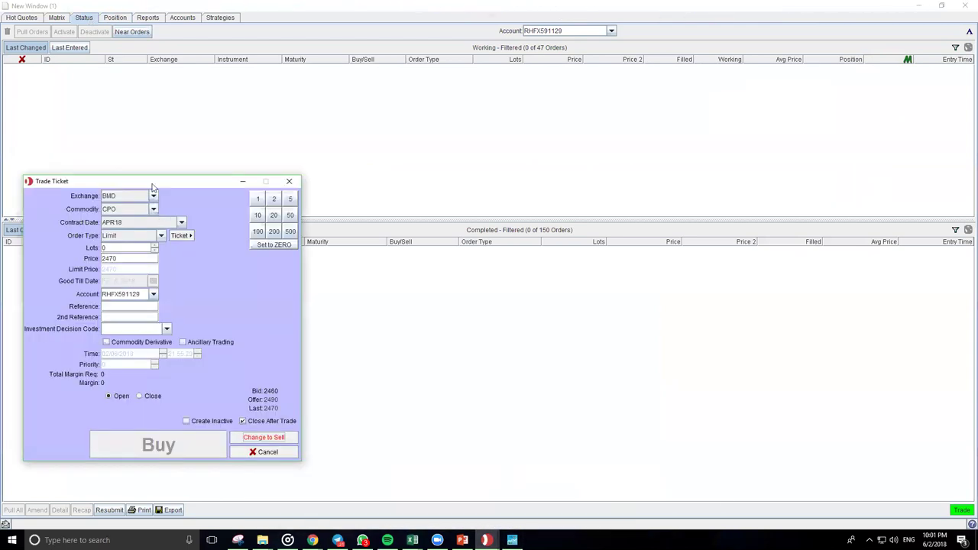
{"action": "left_click_drag", "start_coordinate": [152, 187], "coordinate": [243, 158]}
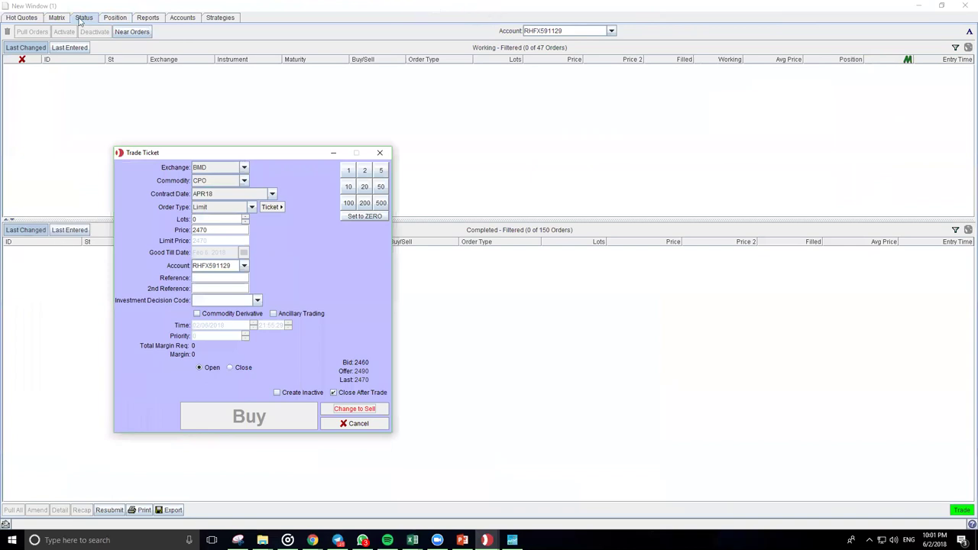
{"action": "left_click", "coordinate": [114, 18]}
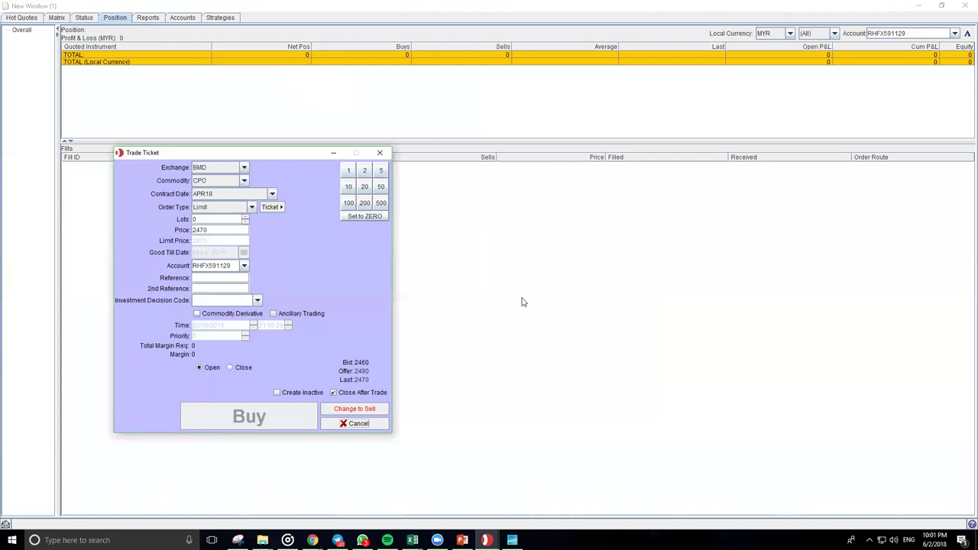
- Minimise the workspace window, cancel both open CPO APR18 trade tickets, and reposition the Global Trader main window on the desktop
{"action": "left_click", "coordinate": [487, 540]}
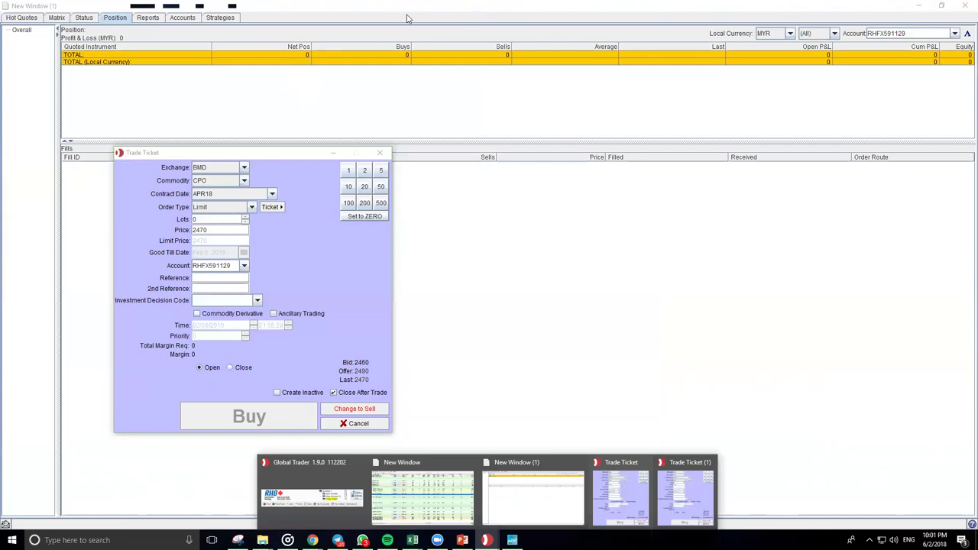
{"action": "left_click", "coordinate": [919, 5]}
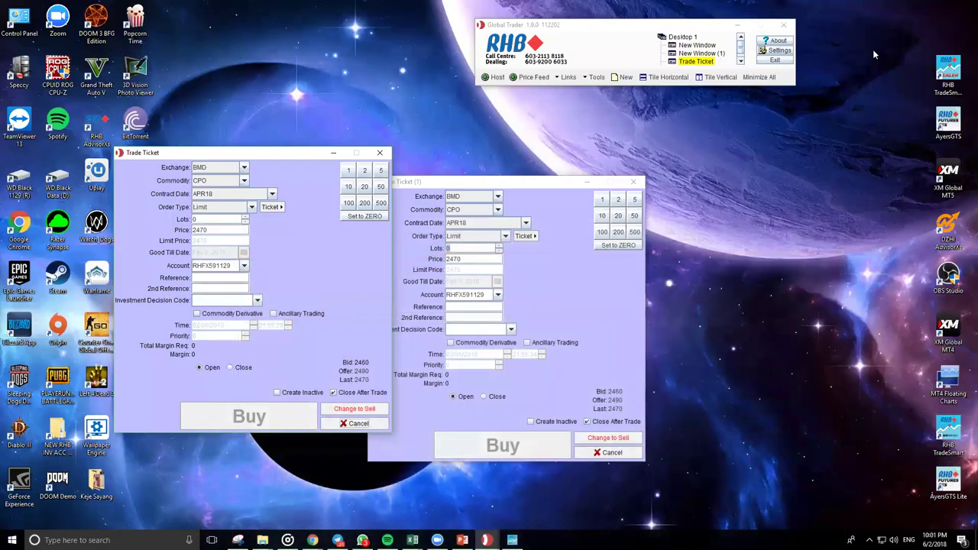
{"action": "left_click", "coordinate": [356, 423]}
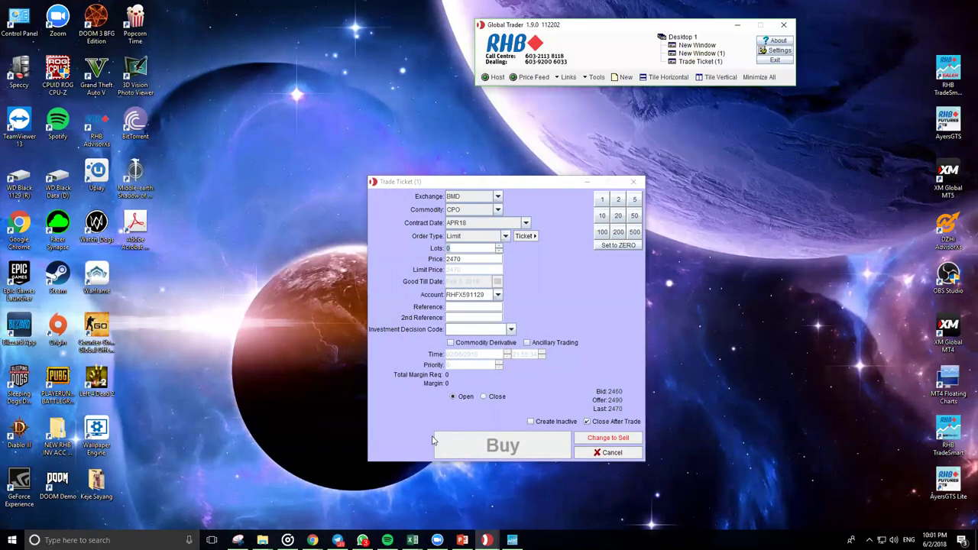
{"action": "left_click", "coordinate": [609, 452]}
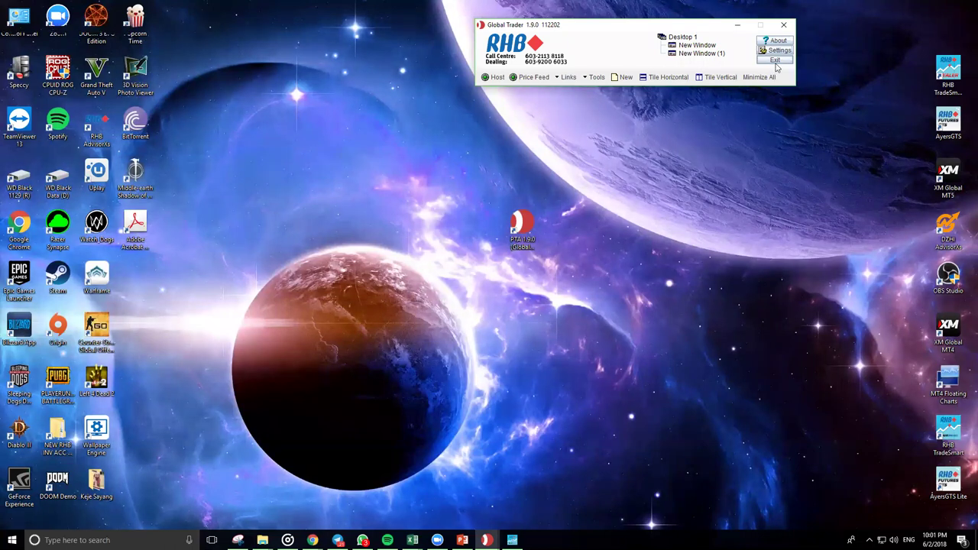
{"action": "left_click_drag", "start_coordinate": [617, 31], "coordinate": [493, 39]}
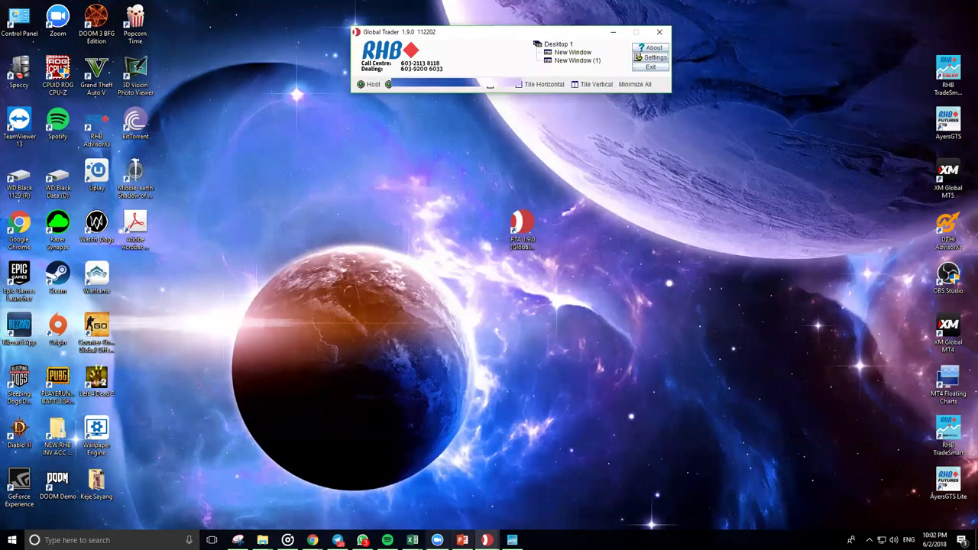
- Restore the New Window (1) workspace and look through its Position, Status and Hot Quotes views, ending on Status
{"action": "mouse_move", "coordinate": [512, 538]}
{"action": "left_click", "coordinate": [574, 497]}
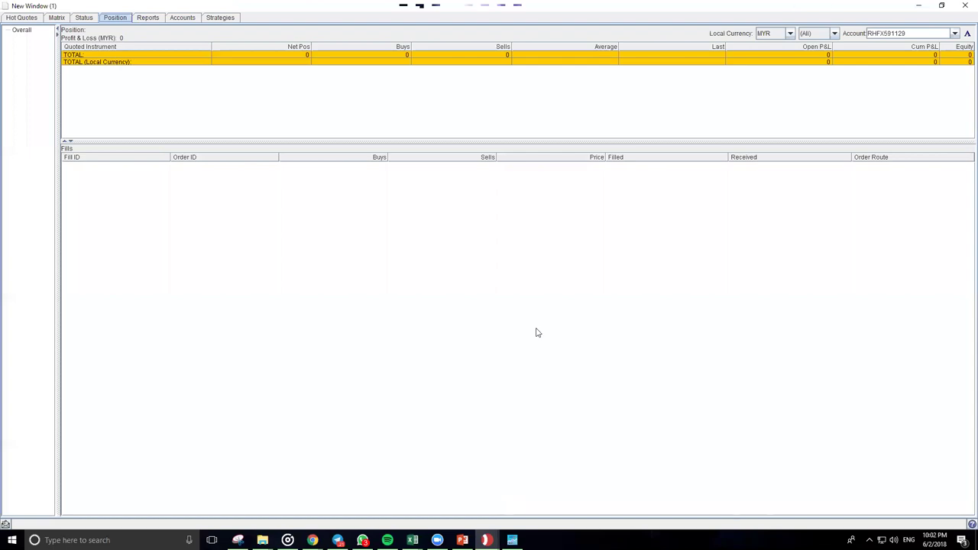
{"action": "left_click", "coordinate": [88, 17]}
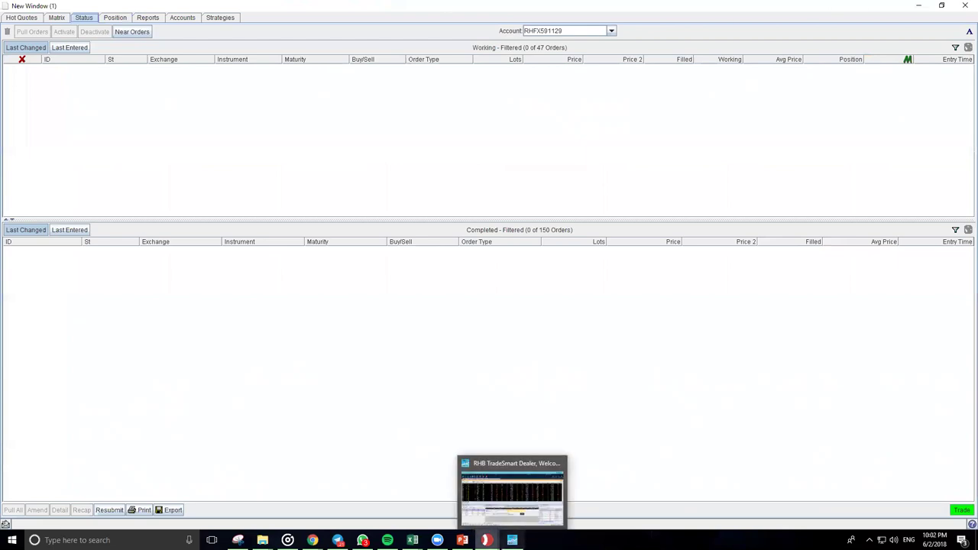
{"action": "mouse_move", "coordinate": [487, 540]}
{"action": "left_click", "coordinate": [29, 17]}
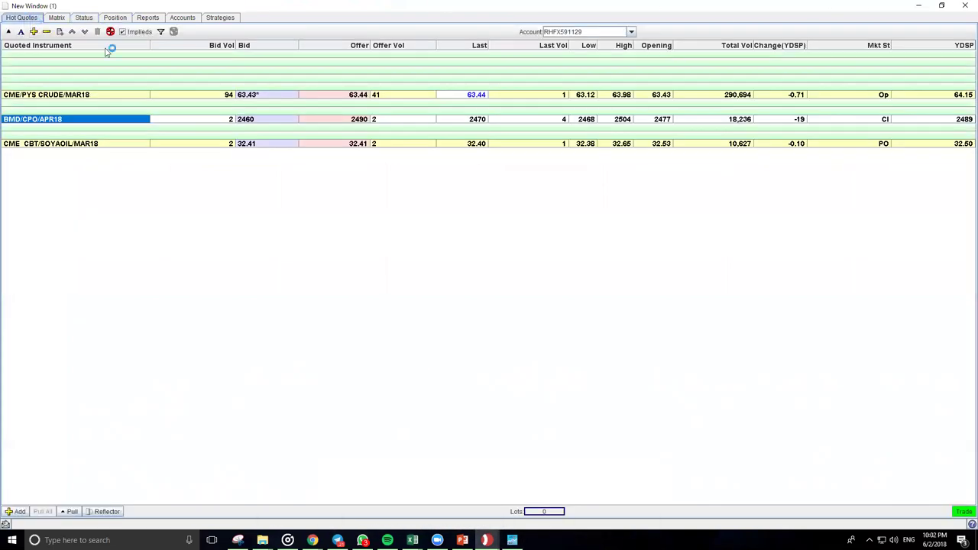
{"action": "left_click", "coordinate": [84, 18]}
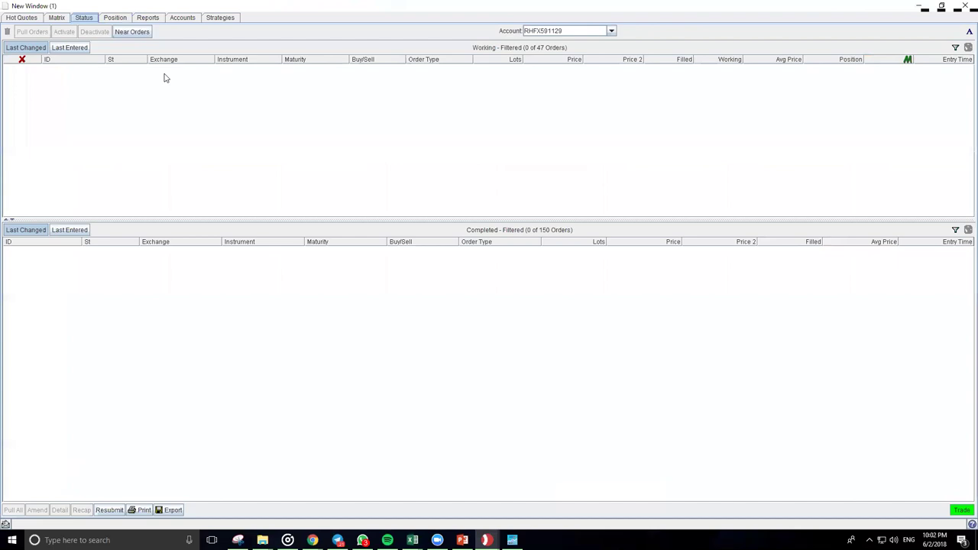
- Open a CPO APR18 trade ticket from Hot Quotes, set its order type to Stop, and cancel the ticket without trading
{"action": "left_click", "coordinate": [22, 18]}
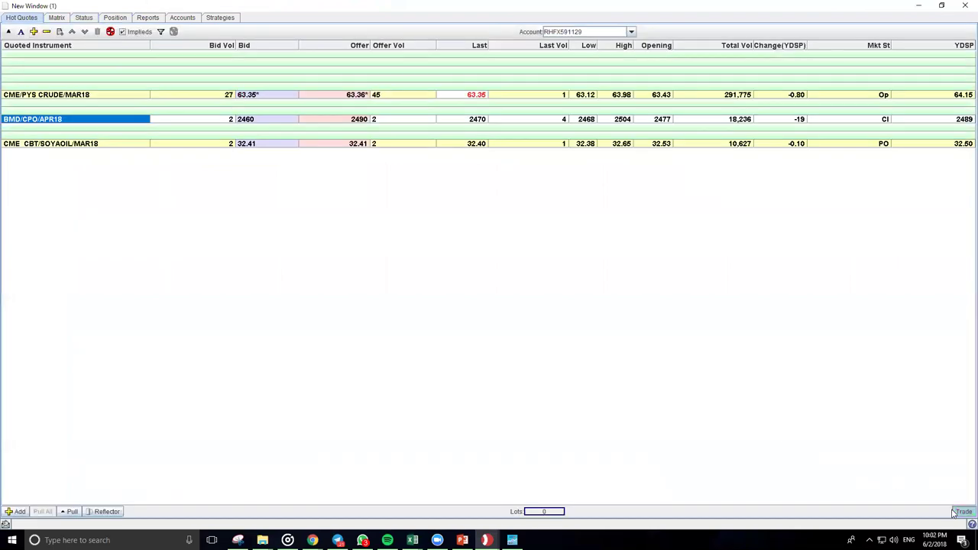
{"action": "left_click", "coordinate": [957, 512]}
{"action": "left_click", "coordinate": [251, 207]}
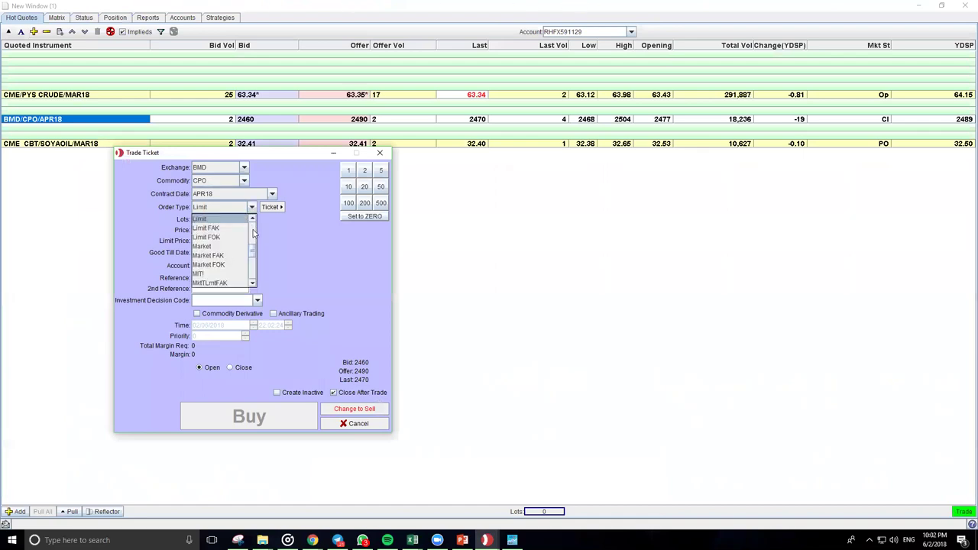
{"action": "scroll", "coordinate": [254, 233], "scroll_direction": "down", "scroll_amount": 3}
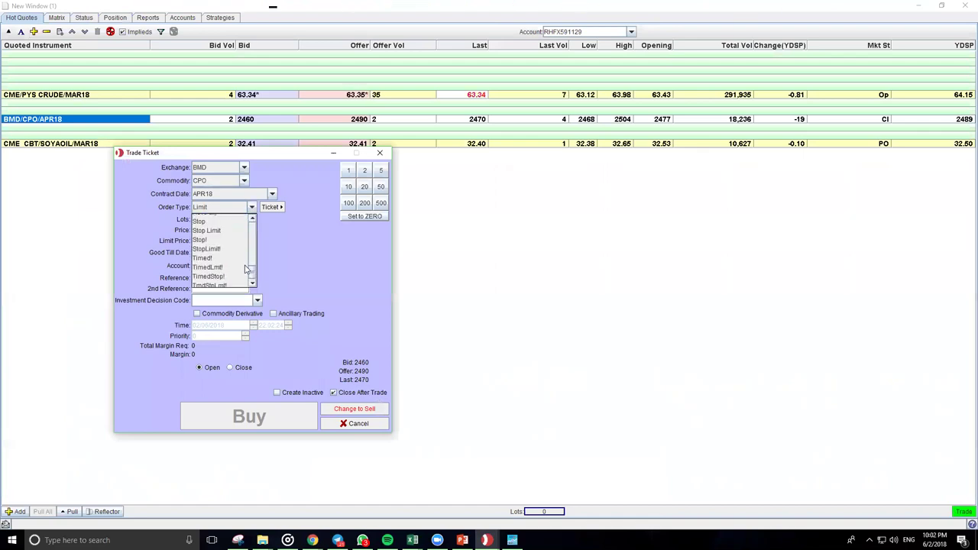
{"action": "left_click", "coordinate": [200, 222]}
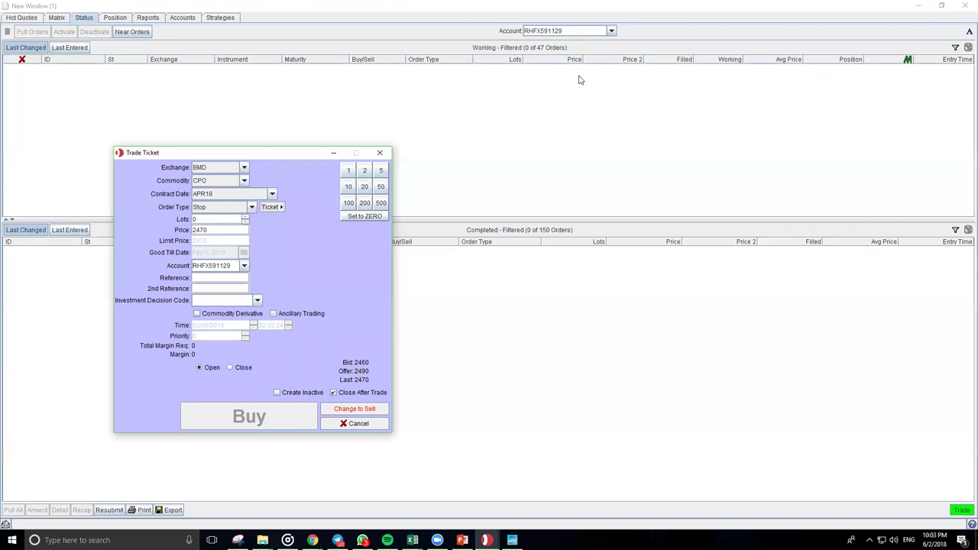
{"action": "left_click", "coordinate": [366, 425]}
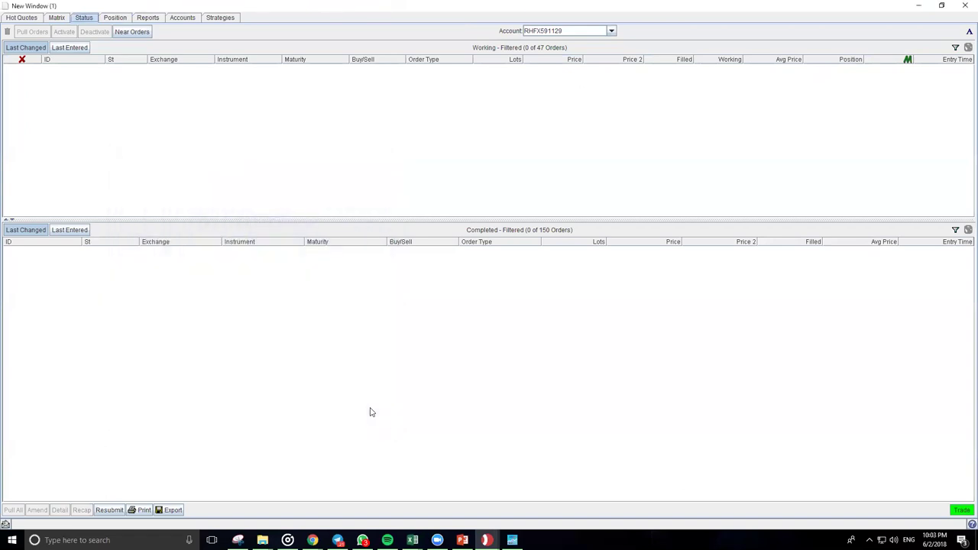
- Look at the Position view, return to Hot Quotes, and minimise the workspace window
{"action": "left_click", "coordinate": [115, 17]}
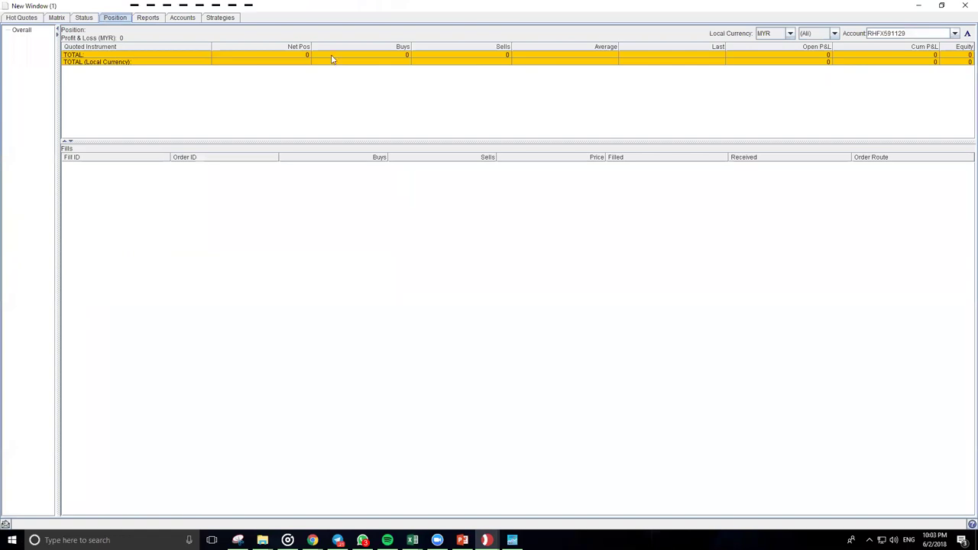
{"action": "left_click", "coordinate": [20, 19]}
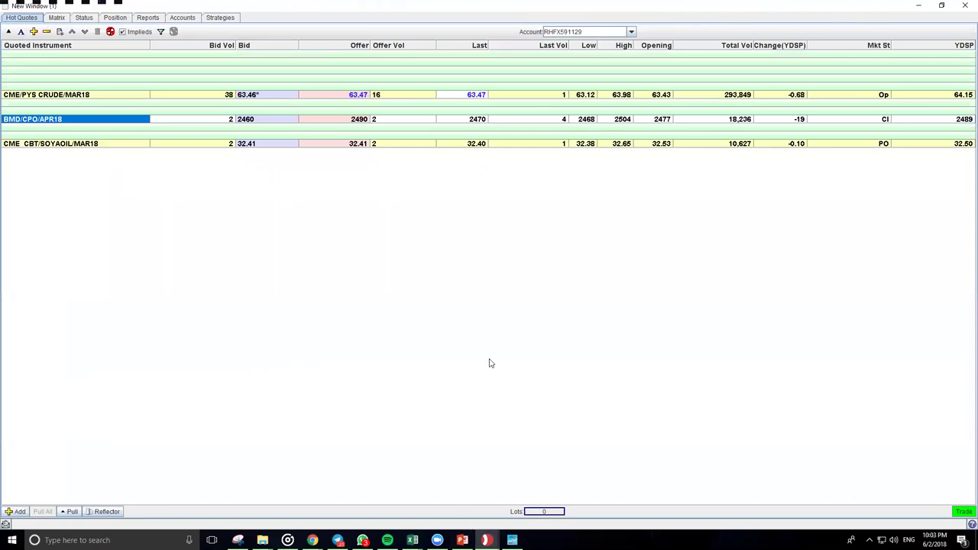
{"action": "left_click", "coordinate": [918, 5]}
- Switch to the PowerPoint presentation, start the slide show from the current slide, and advance to the J-Trader Status view slide
{"action": "key", "text": "alt+Tab"}
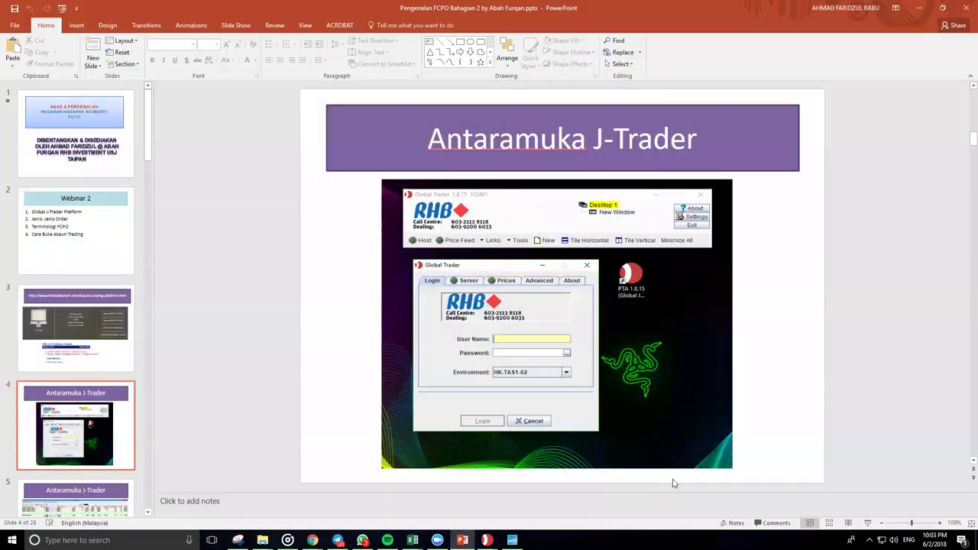
{"action": "left_click", "coordinate": [868, 523]}
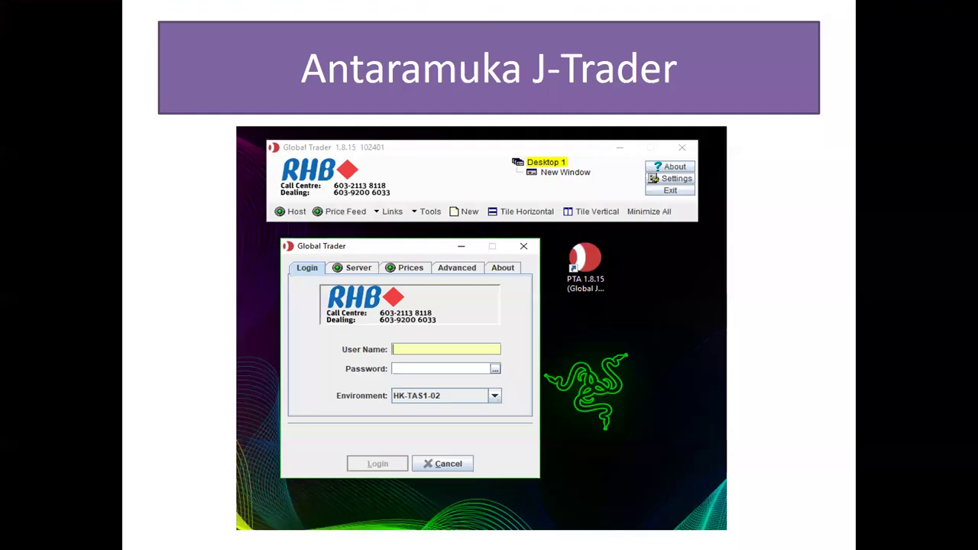
{"action": "left_click", "coordinate": [657, 384]}
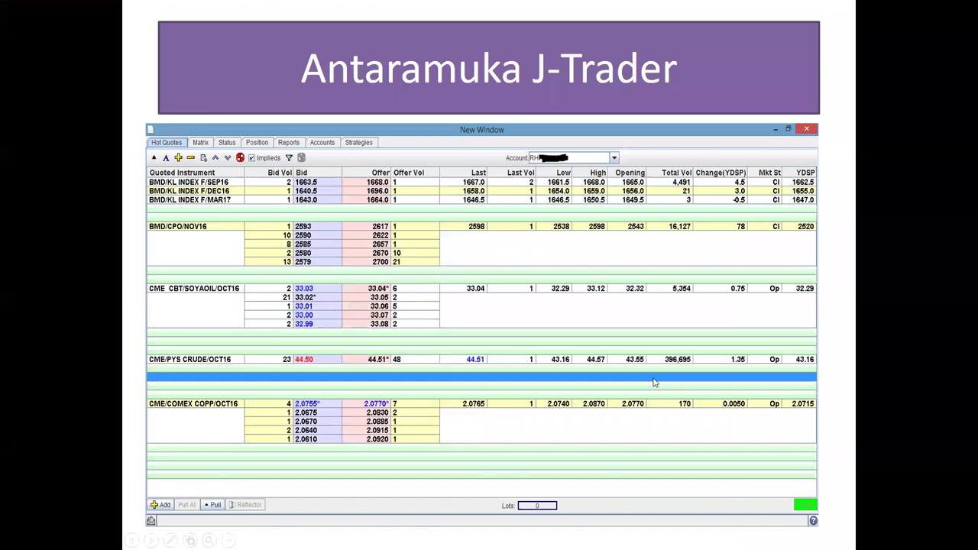
{"action": "left_click", "coordinate": [653, 382]}
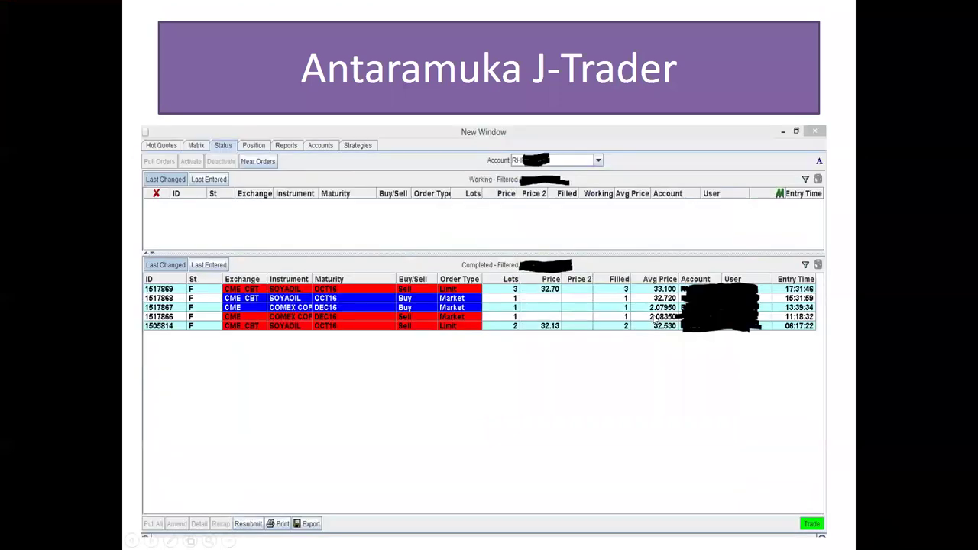